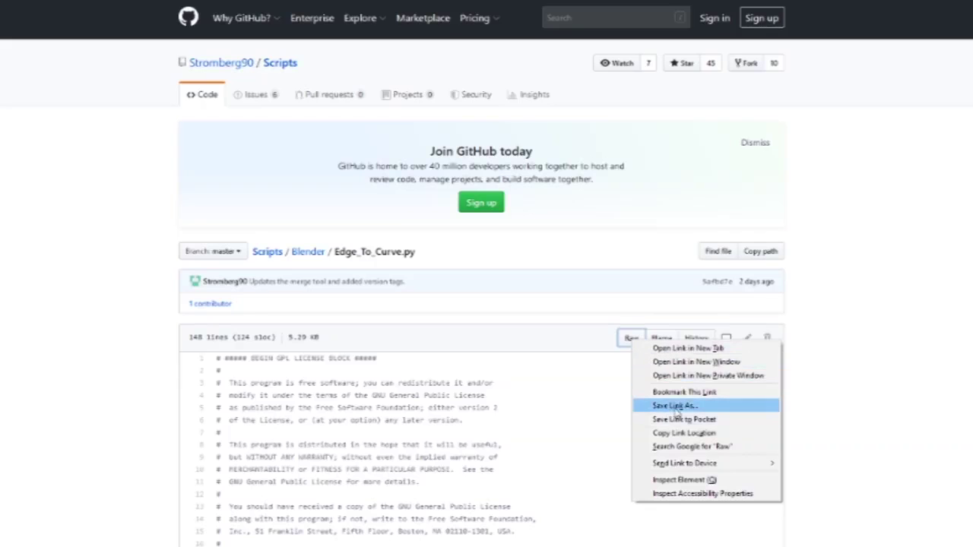
Save Edge_To_Curve.py from GitHub and select the bent pipe mesh in Blender.
click(680, 409)
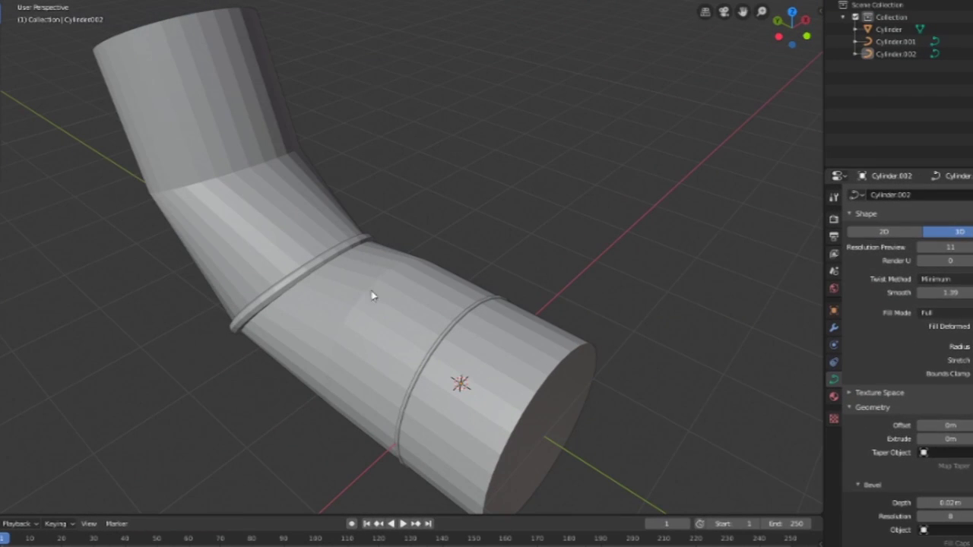
click(373, 296)
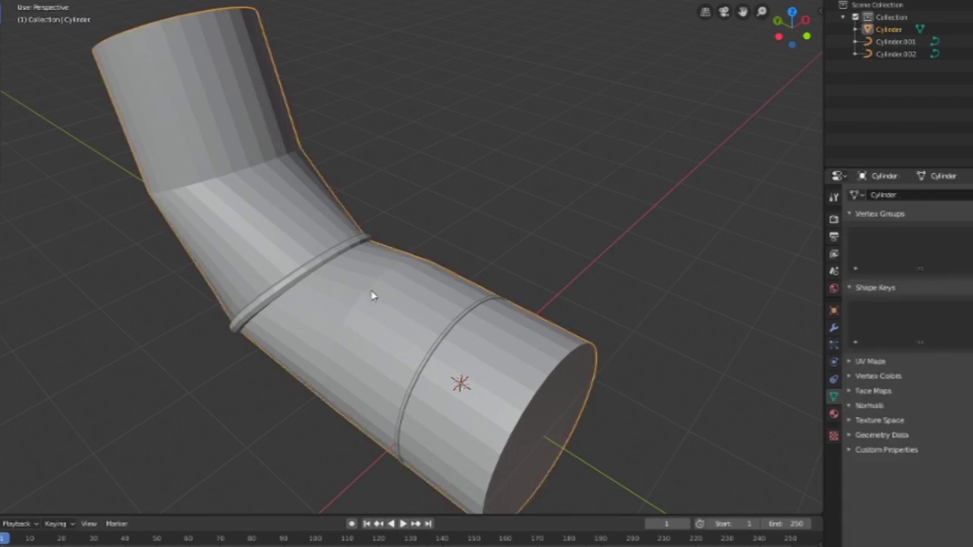
In Edit Mode on the pipe, select the ring curve near the pipe end, then deselect it.
key(Tab)
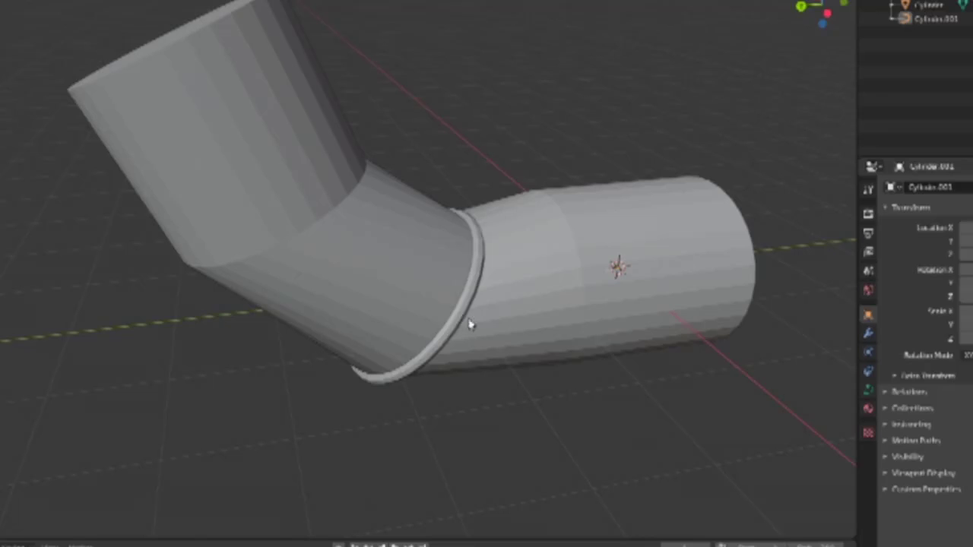
click(469, 324)
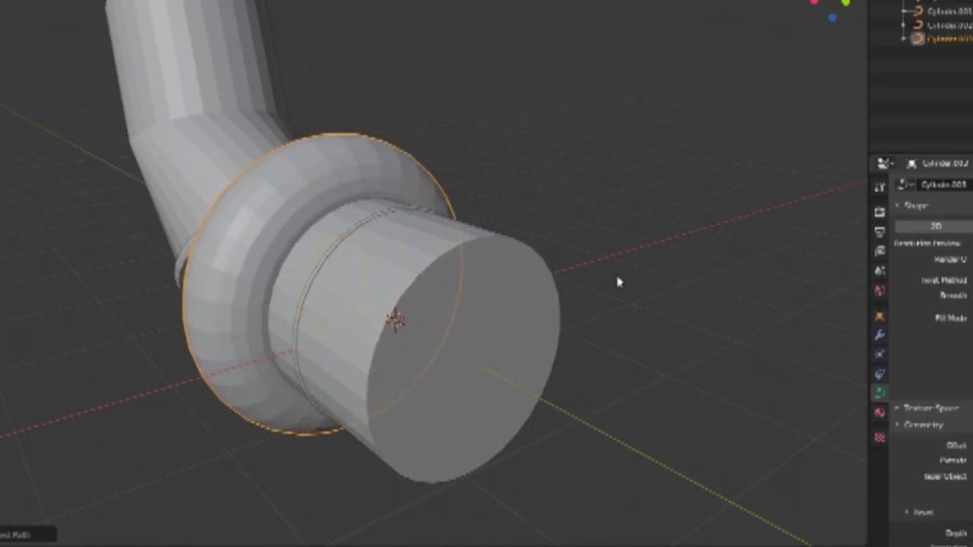
click(616, 278)
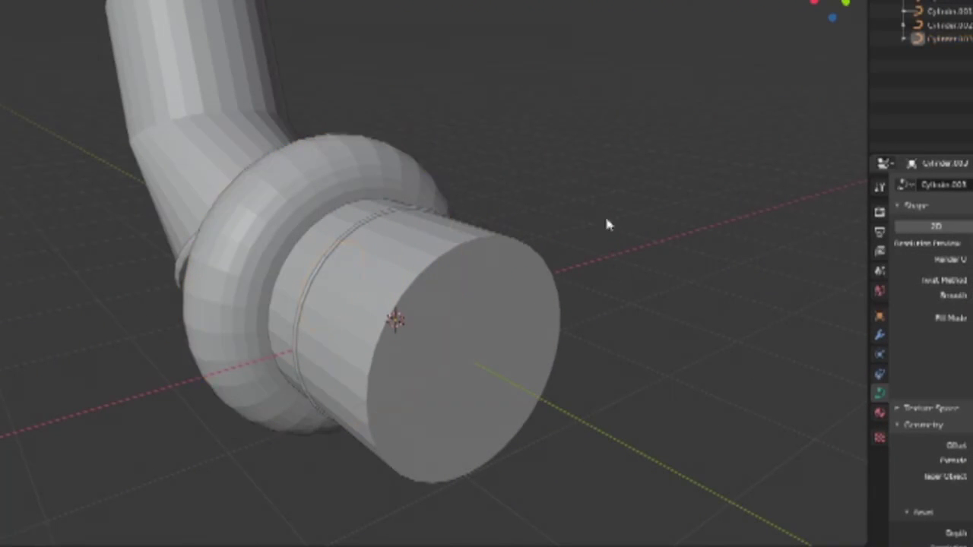
scroll(608, 225, down, 3)
middle_drag(598, 223, 413, 267)
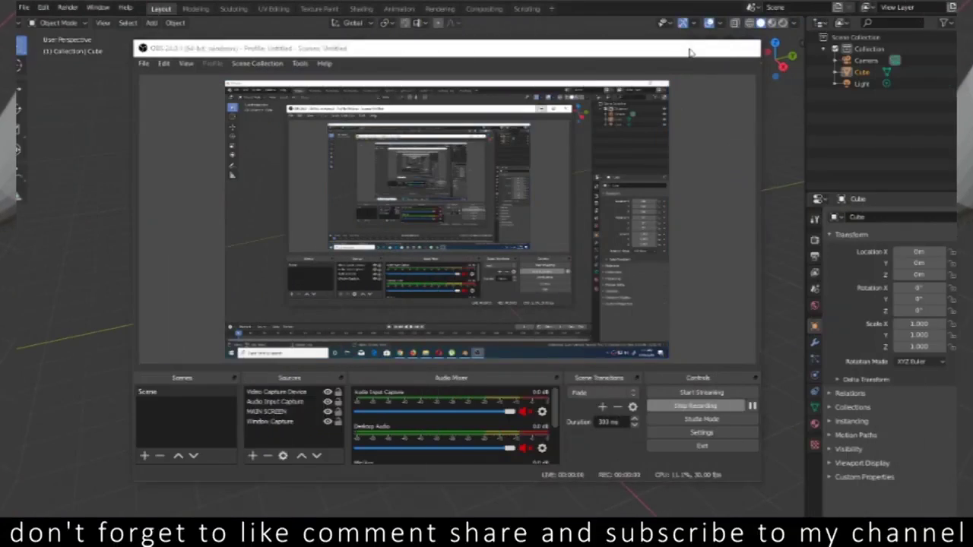
Bring Blender's default scene into view with nothing selected.
click(692, 49)
click(25, 8)
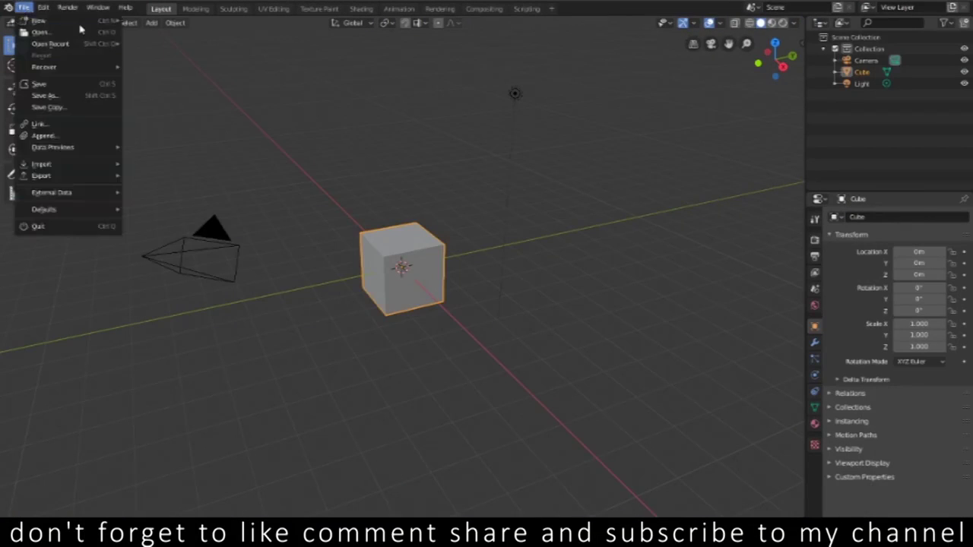
click(473, 298)
mouse_move(301, 294)
middle_down()
mouse_move(241, 279)
mouse_move(258, 269)
middle_up()
Delete the default Cube, Camera and Light, leaving an empty scene.
key(a)
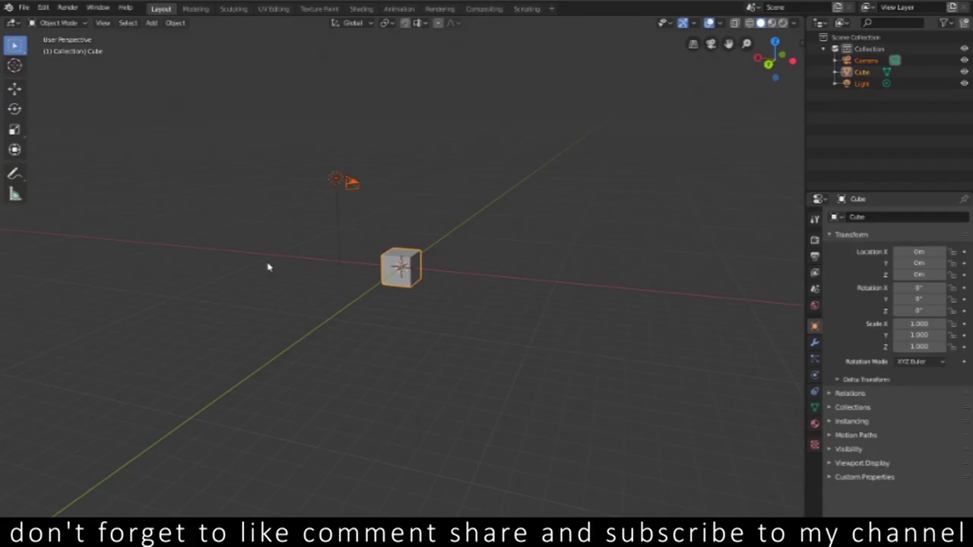
key(Delete)
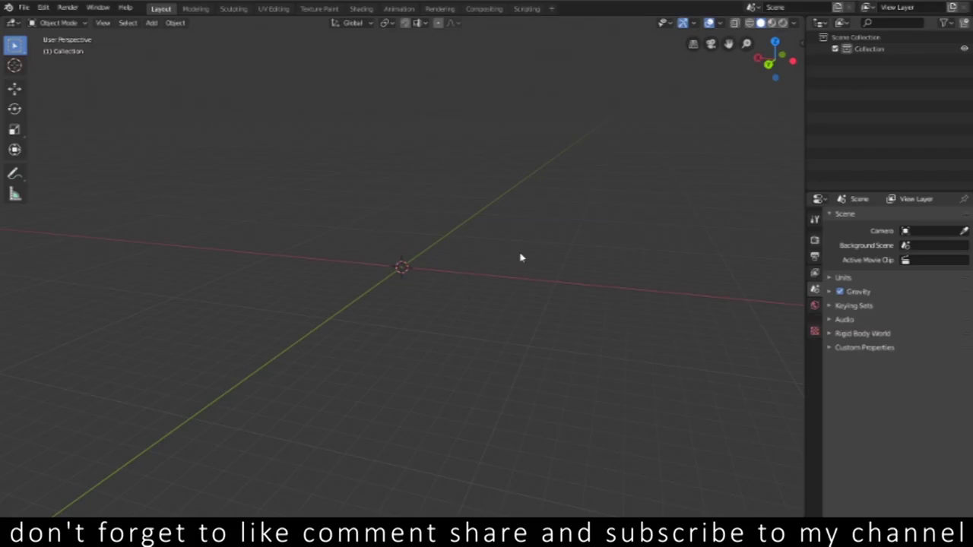
middle_drag(542, 314, 522, 299)
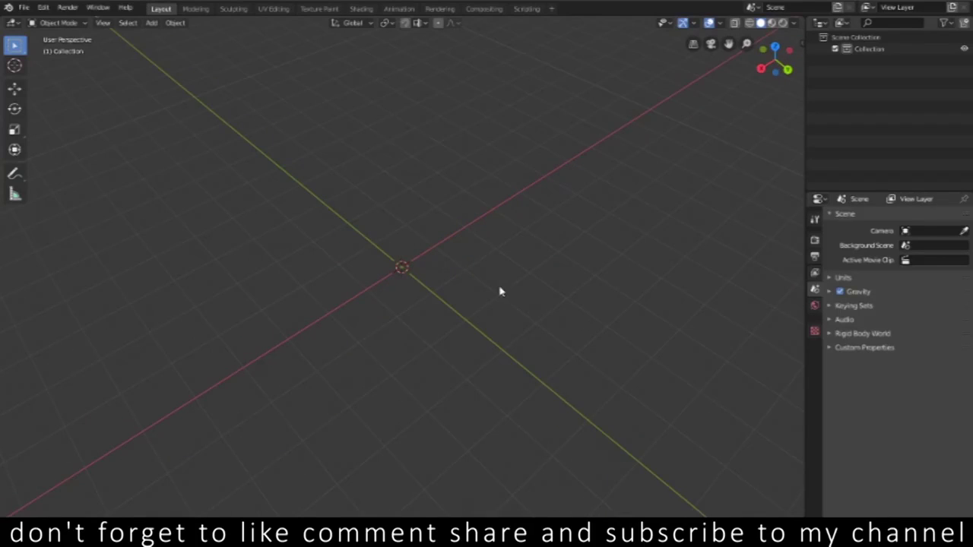
middle_drag(444, 293, 439, 291)
key(shift+a)
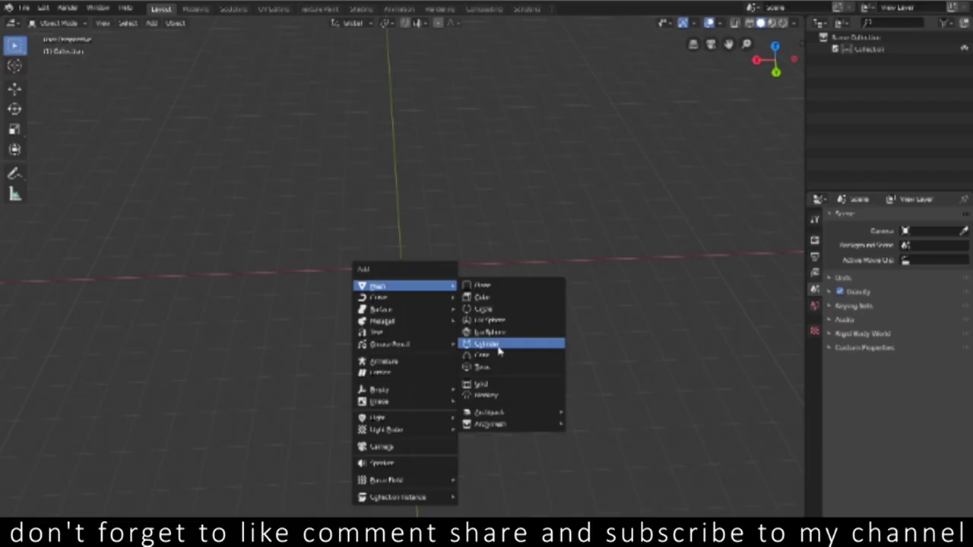
Add a Cylinder mesh at the origin and rotate it 90° about X.
click(500, 347)
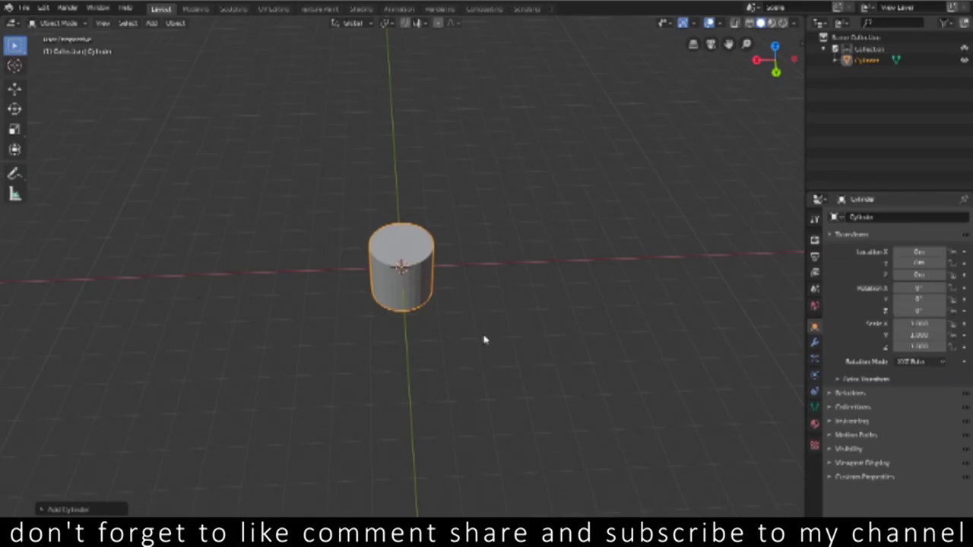
key(r)
text(x)
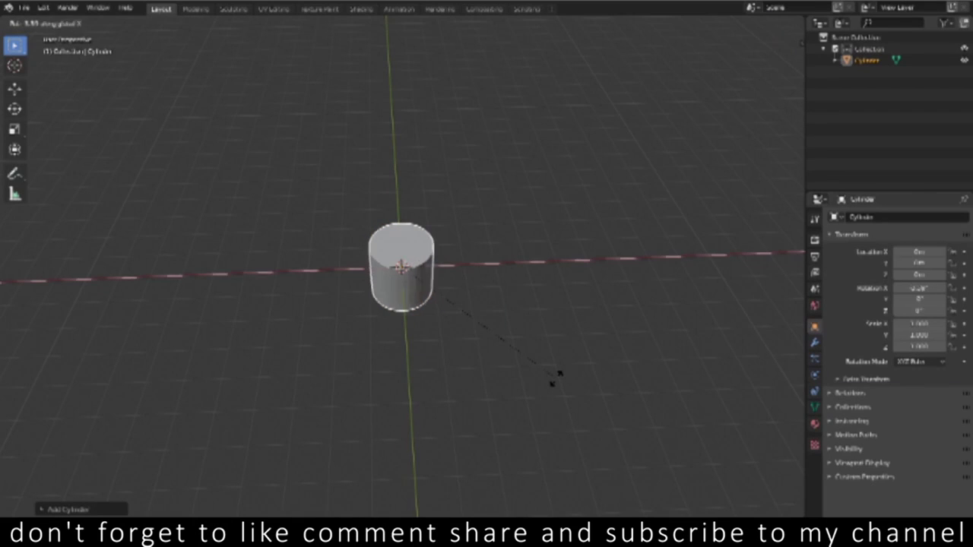
text(90)
key(Return)
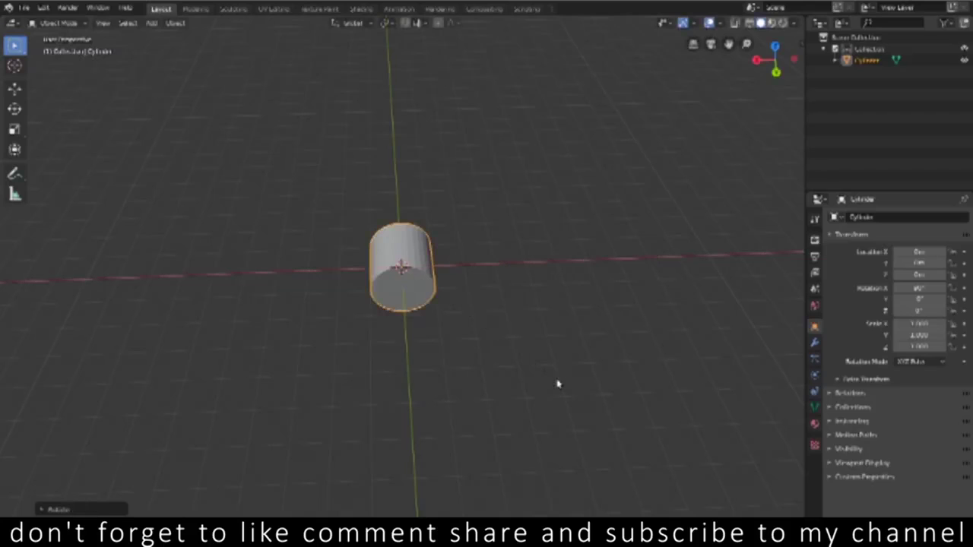
mouse_move(489, 357)
middle_down()
mouse_move(339, 347)
mouse_move(422, 311)
mouse_move(476, 317)
mouse_move(467, 315)
middle_up()
scroll(421, 311, up, 2)
scroll(421, 314, up, 3)
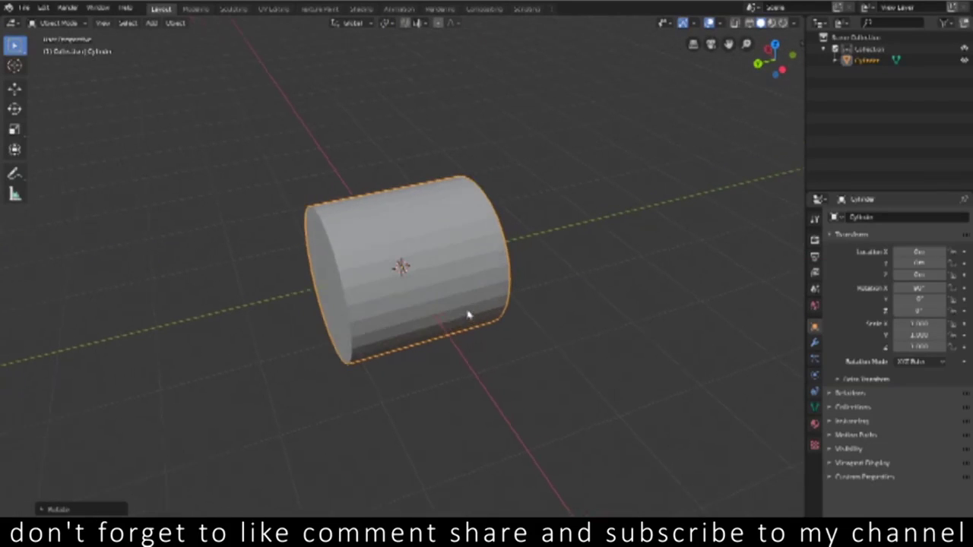
In face select mode, extrude the cylinder's end cap and tilt it about X.
key(Tab)
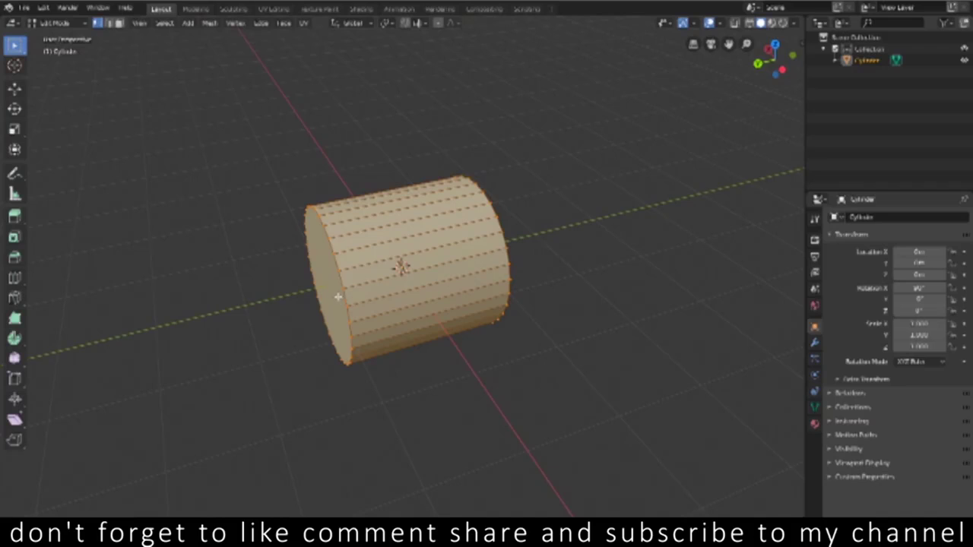
key(3)
click(338, 297)
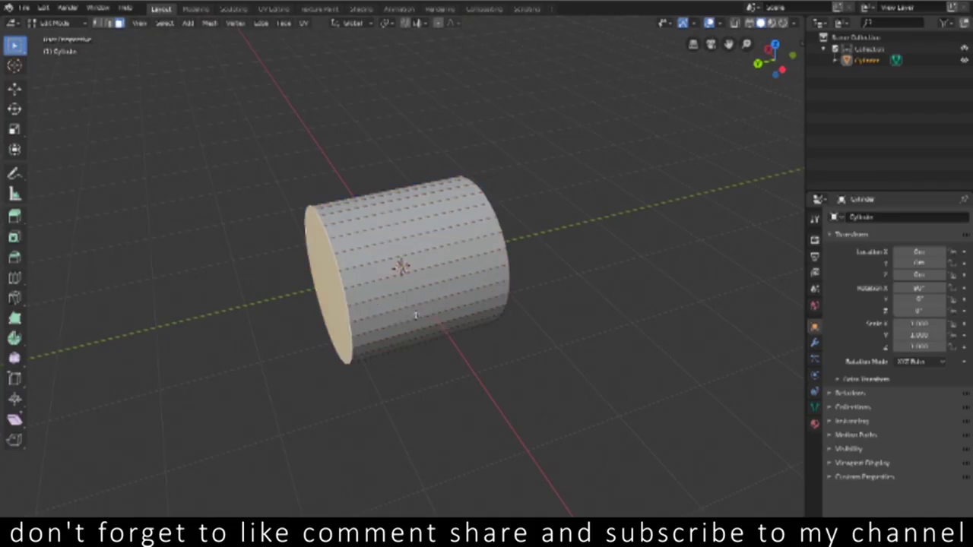
key(e)
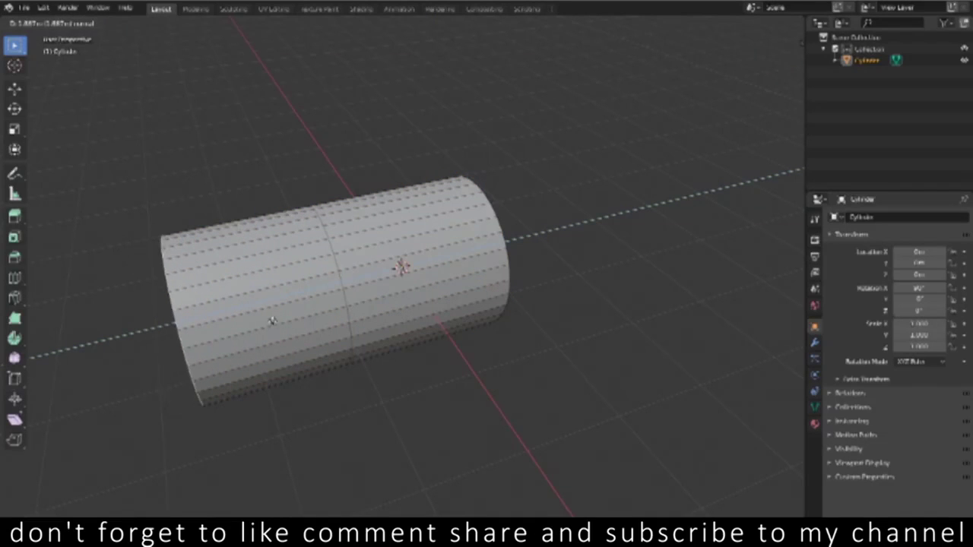
click(280, 319)
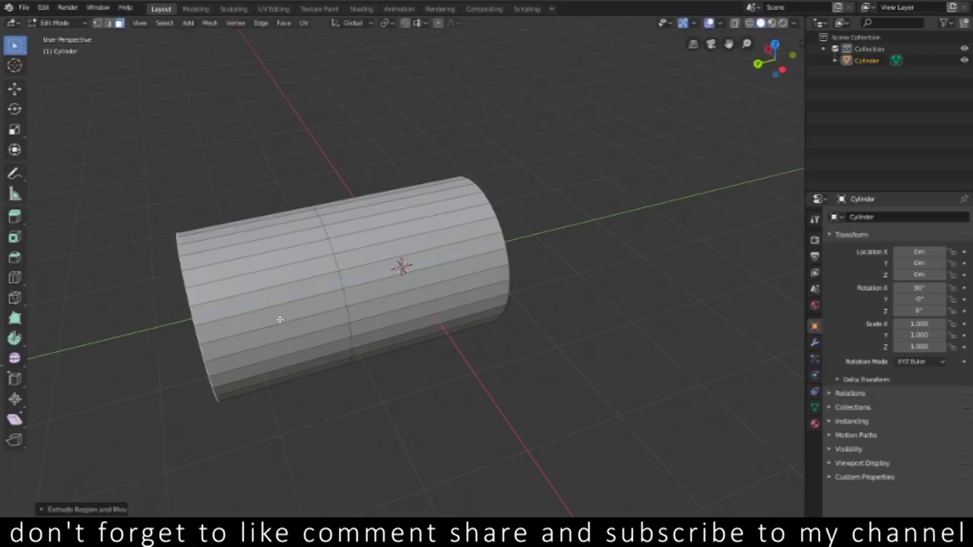
key(r)
key(x)
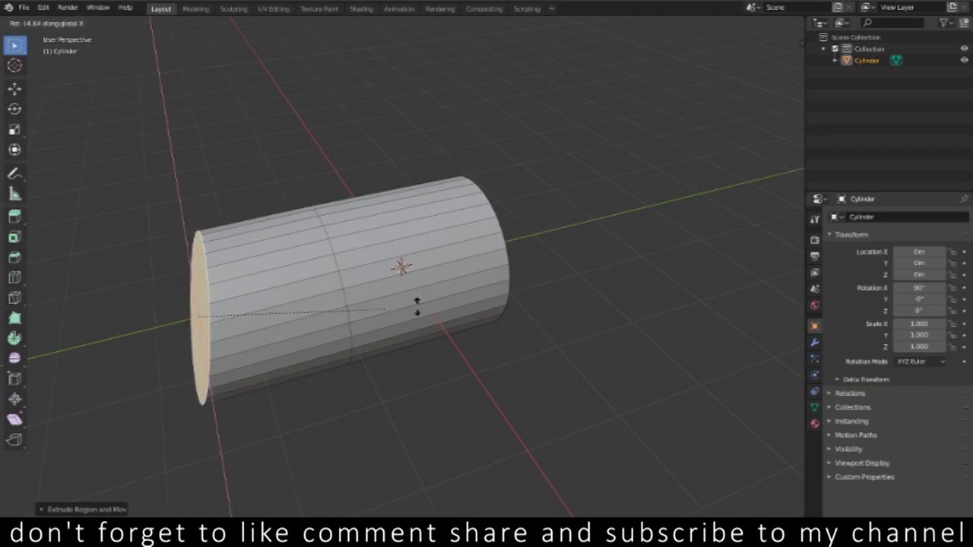
click(498, 394)
mouse_move(498, 394)
middle_down()
mouse_move(342, 322)
mouse_move(130, 347)
mouse_move(446, 308)
mouse_move(306, 331)
middle_up()
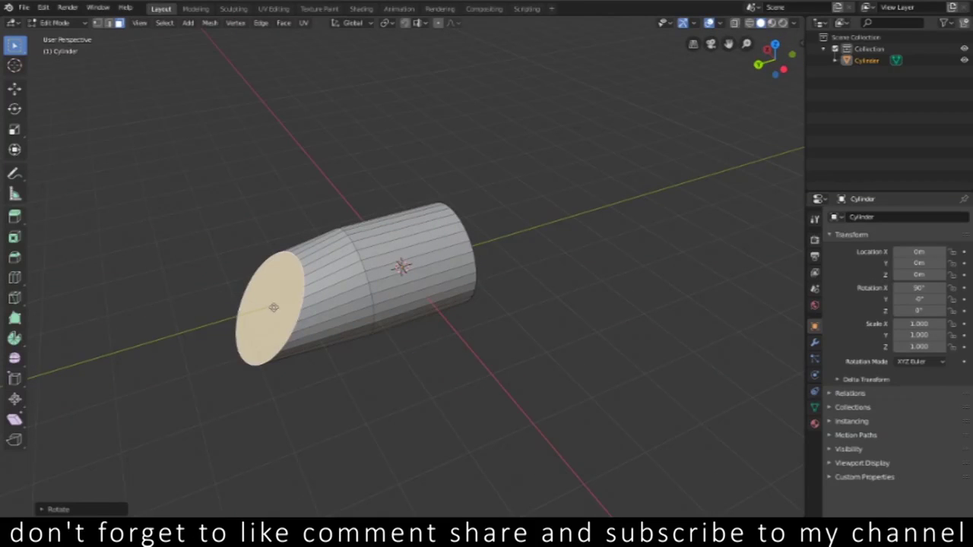
Extrude two more segments from the end cap, tilting it again between them.
key(e)
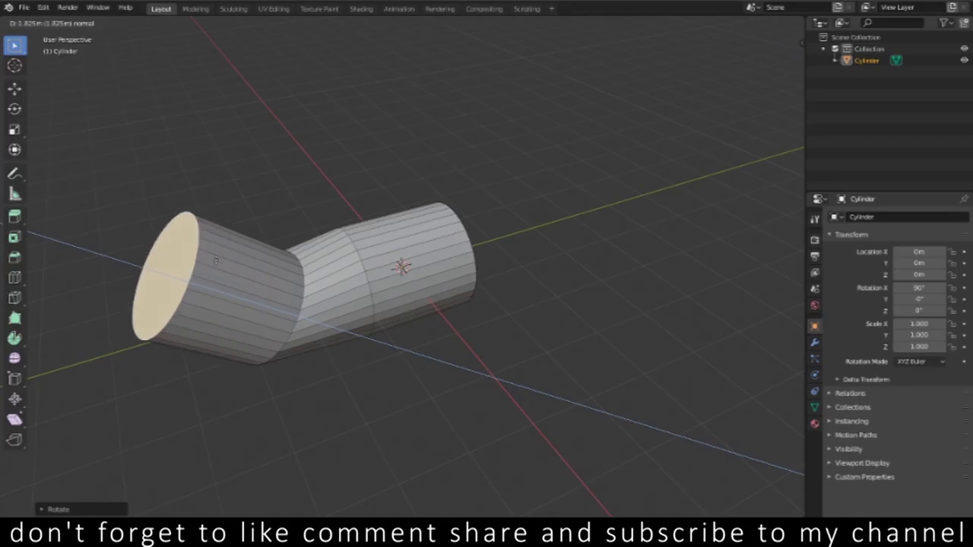
click(216, 261)
key(r)
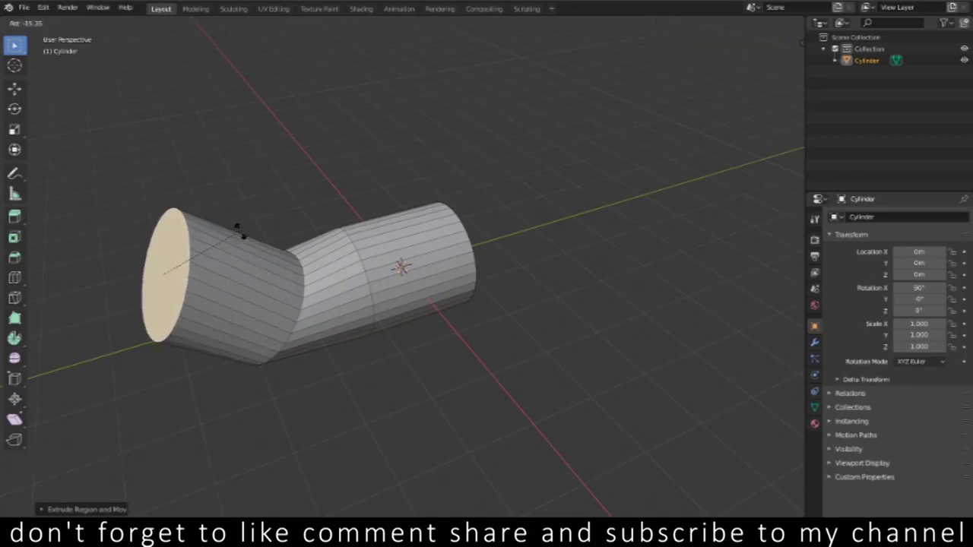
click(215, 233)
key(e)
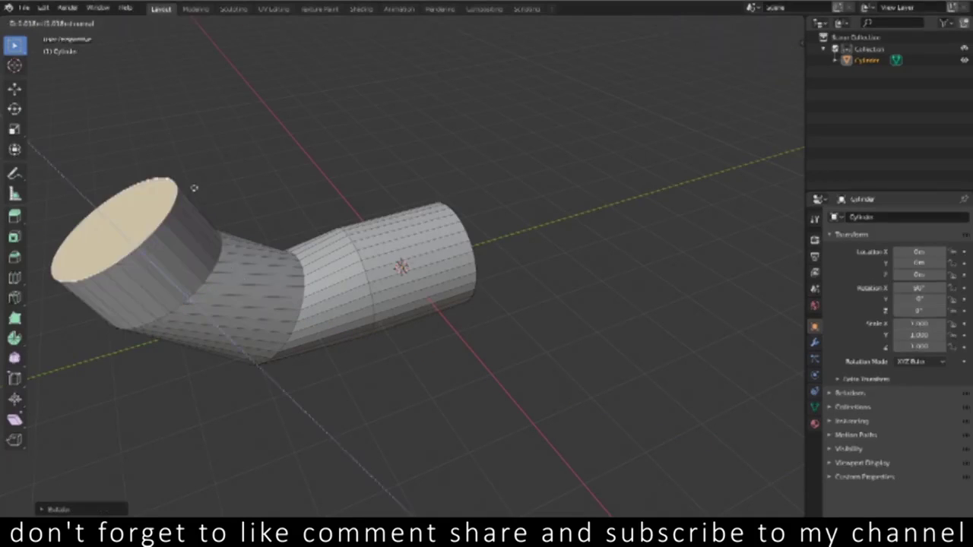
click(194, 183)
scroll(402, 323, down, 3)
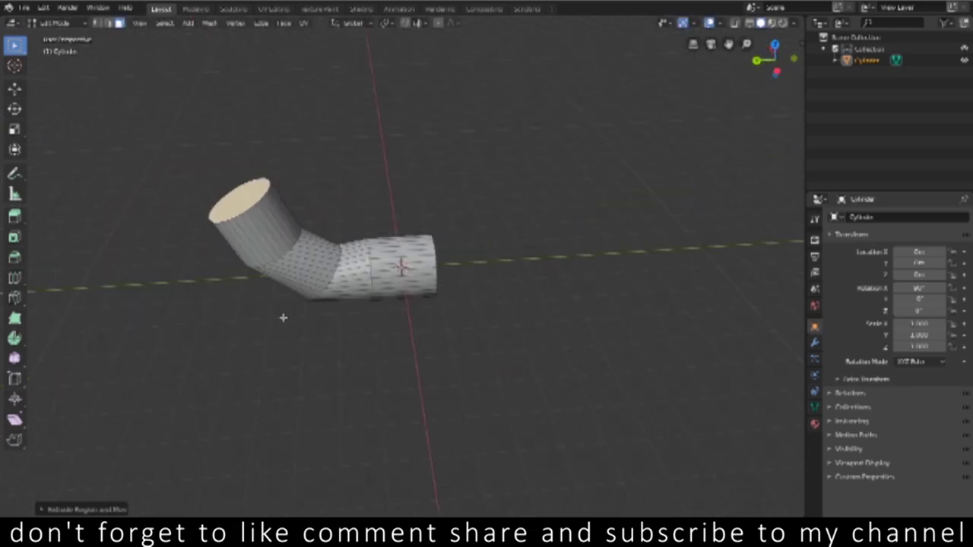
Switch to edge select mode with the bent pipe in view.
middle_drag(402, 323, 365, 278)
scroll(365, 278, up, 1)
scroll(365, 278, up, 3)
mouse_move(423, 275)
middle_down()
mouse_move(565, 276)
mouse_move(475, 281)
mouse_move(299, 321)
middle_up()
scroll(300, 322, up, 2)
click(109, 23)
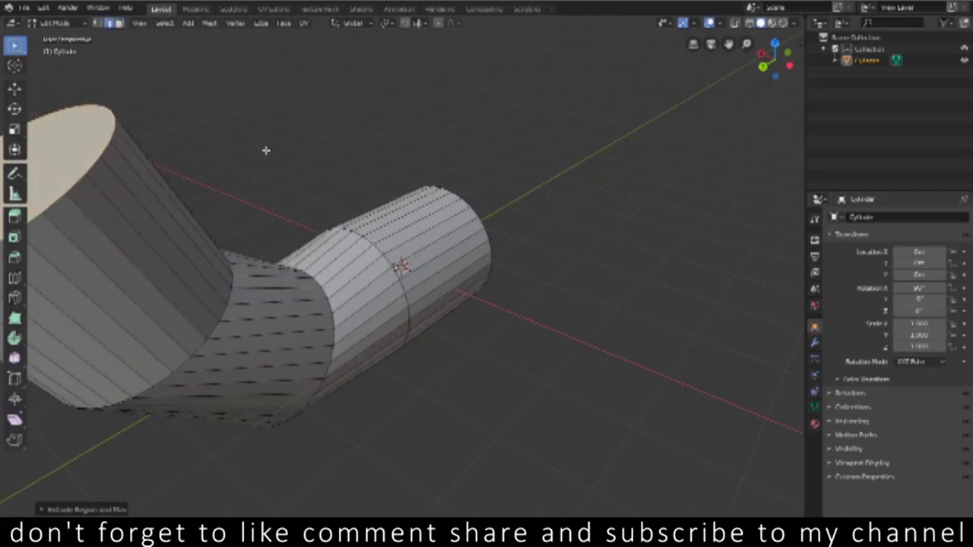
In the side view, shortest-path select edges along the lower bend seam.
middle_drag(623, 250, 429, 313)
scroll(437, 327, up, 2)
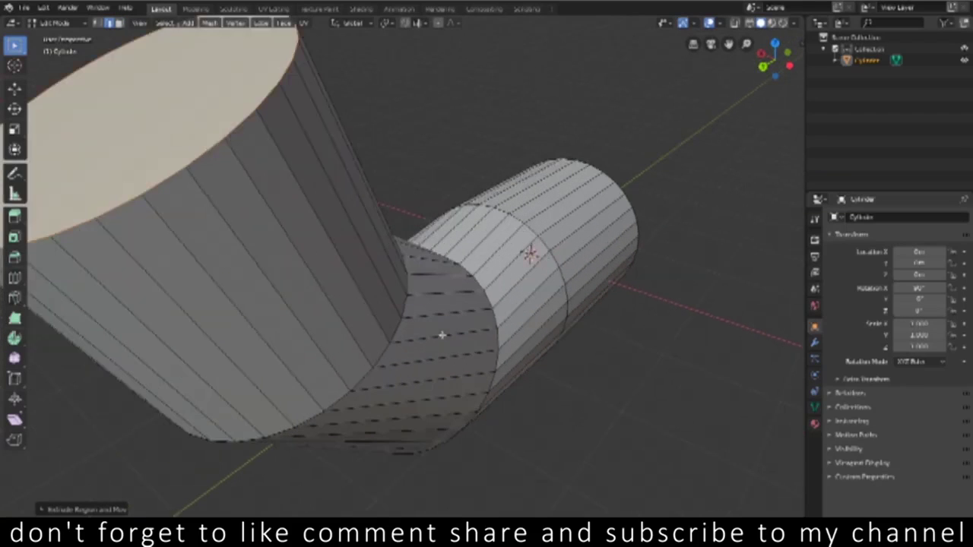
key(KP_3)
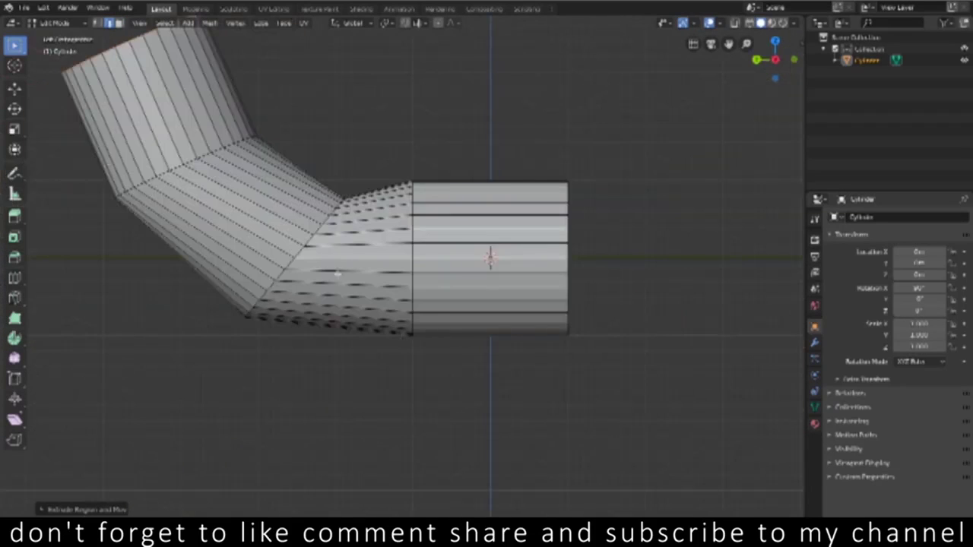
scroll(300, 255, up, 1)
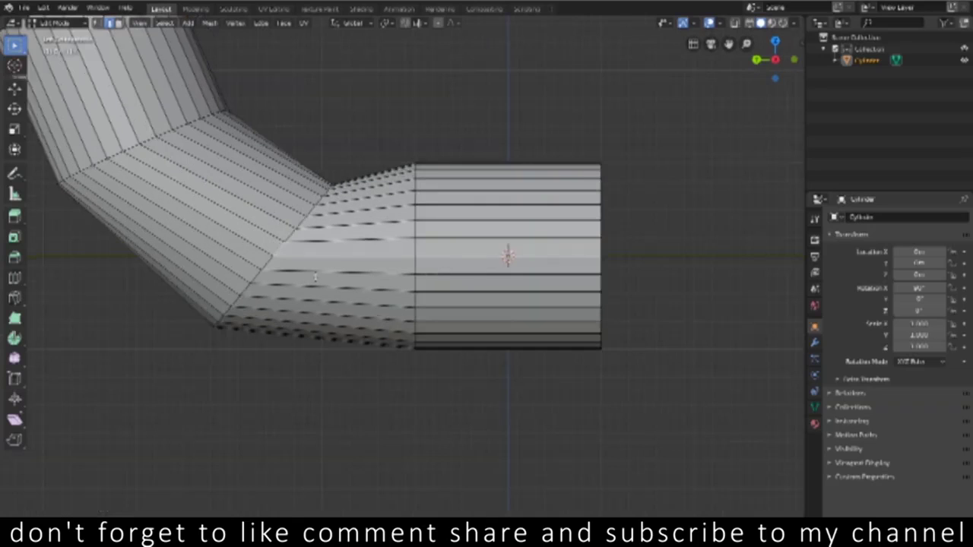
scroll(298, 259, up, 1)
ctrl+click(316, 169)
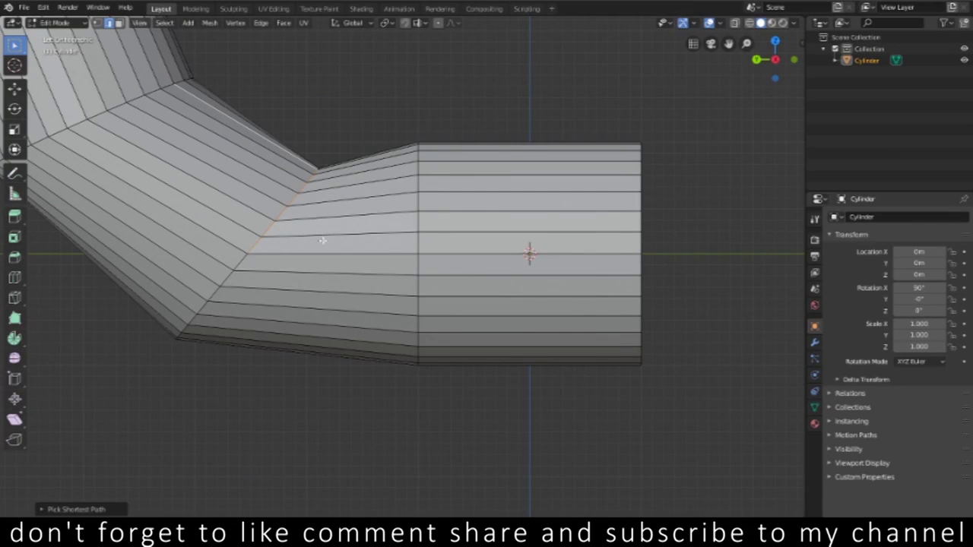
ctrl+click(200, 307)
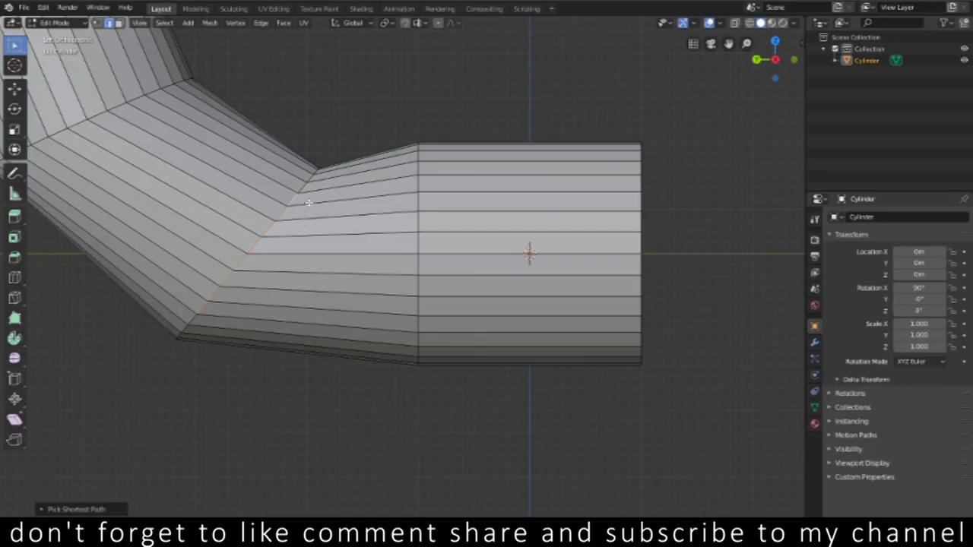
Add the remaining seam edges until the whole loop around the lower joint is selected.
mouse_move(350, 252)
middle_down()
mouse_move(352, 311)
mouse_move(372, 320)
mouse_move(417, 329)
mouse_move(598, 320)
mouse_move(593, 294)
mouse_move(554, 254)
mouse_move(552, 320)
middle_up()
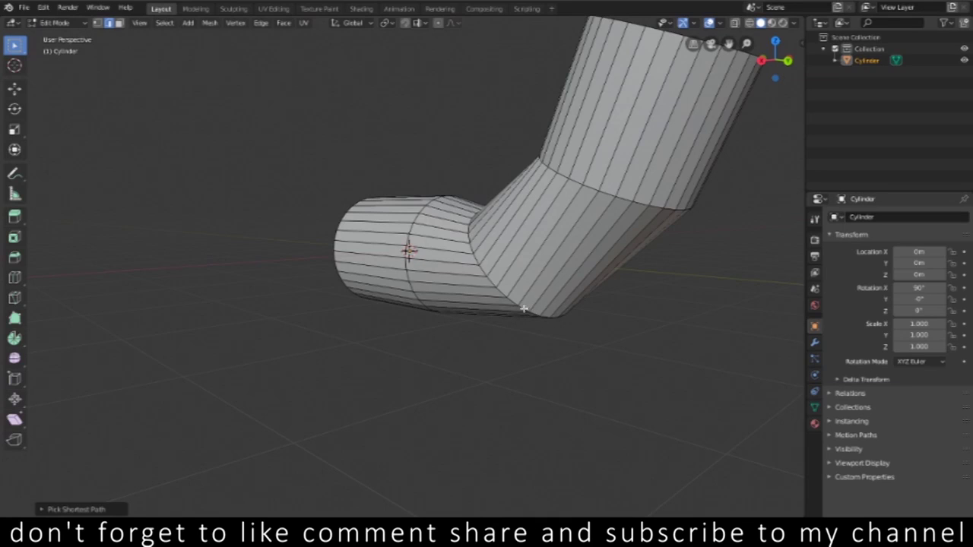
click(532, 318)
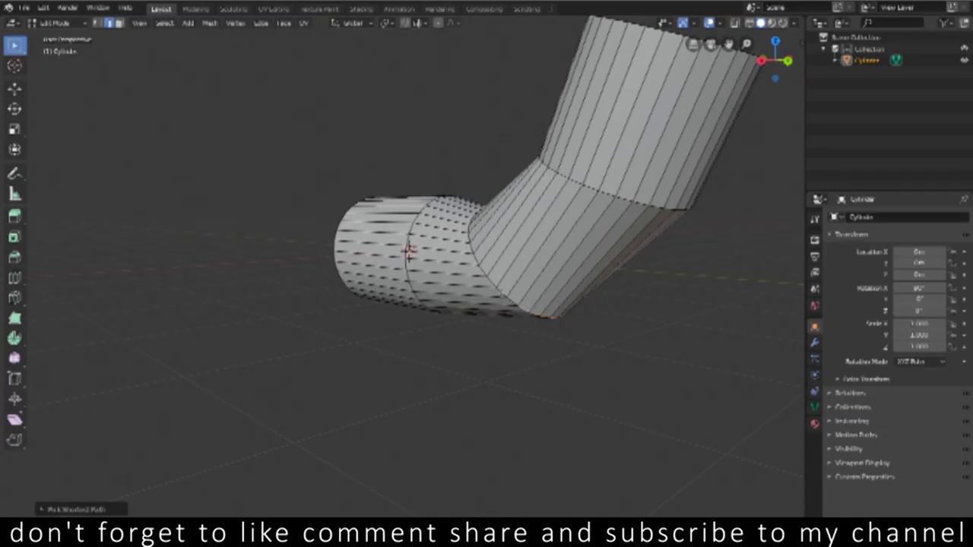
ctrl+click(477, 259)
middle_drag(498, 240, 521, 200)
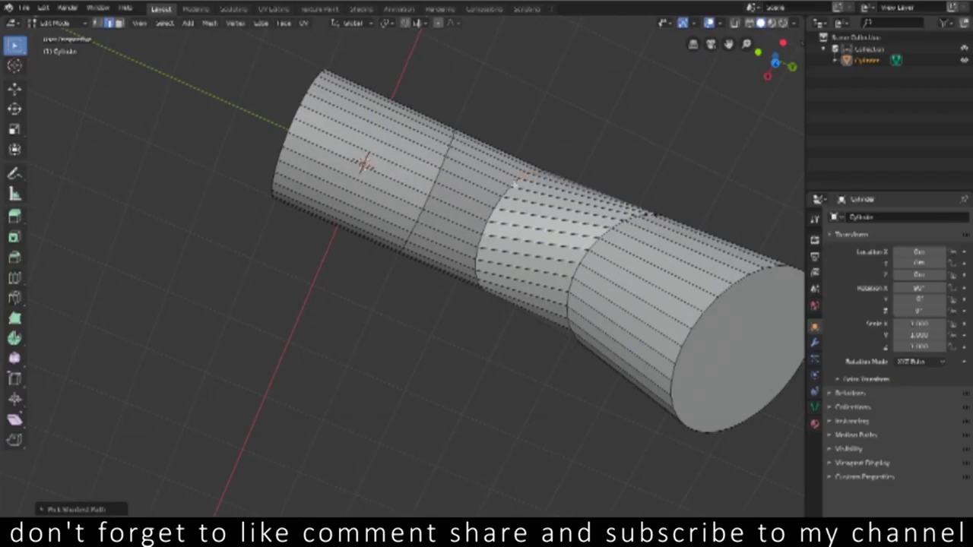
ctrl+click(517, 199)
mouse_move(435, 201)
middle_down()
mouse_move(447, 205)
mouse_move(513, 143)
mouse_move(493, 238)
middle_up()
scroll(442, 251, up, 5)
mouse_move(506, 341)
middle_down()
mouse_move(548, 342)
mouse_move(578, 323)
middle_up()
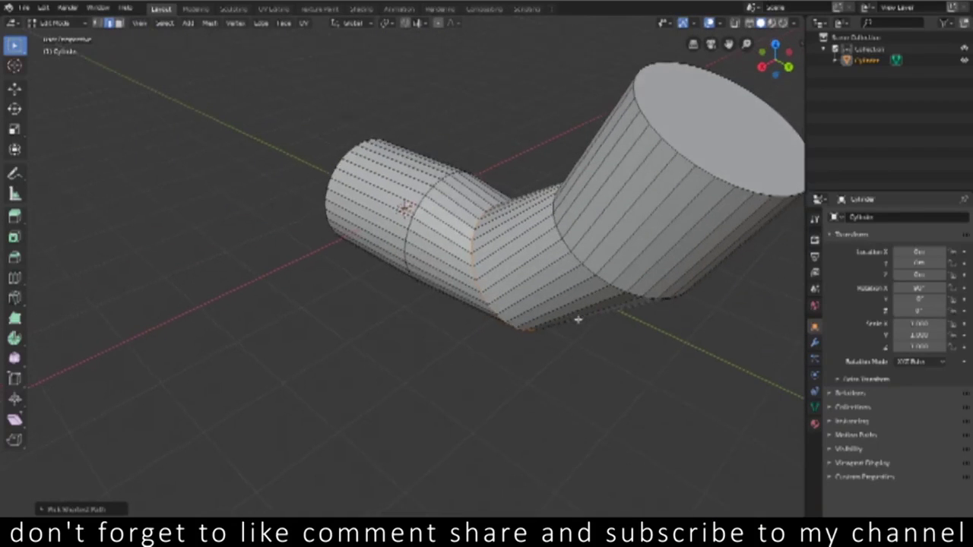
mouse_move(439, 330)
middle_down()
mouse_move(393, 331)
mouse_move(387, 299)
mouse_move(396, 304)
mouse_move(410, 288)
middle_up()
scroll(387, 296, up, 2)
middle_drag(493, 282, 448, 307)
key(F3)
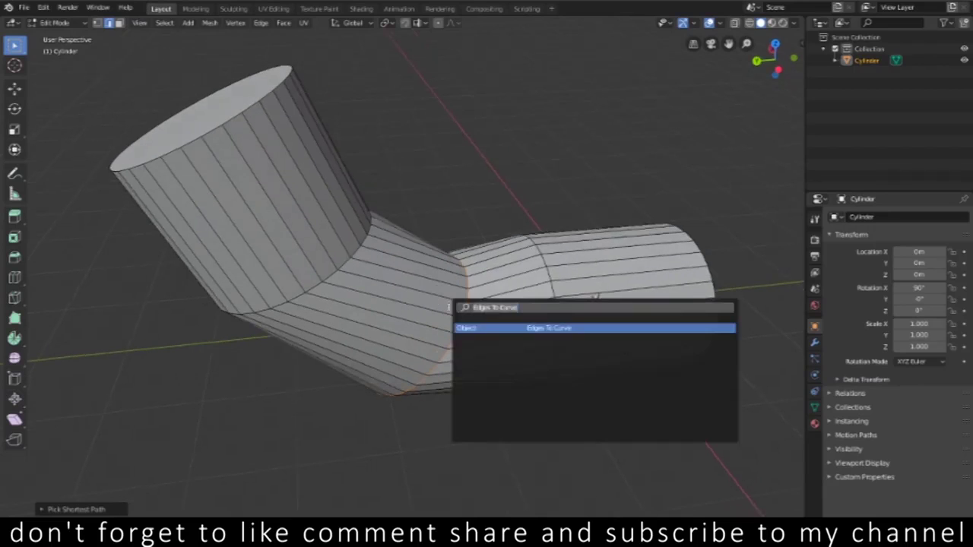
Run Edges To Curve to create the Cylinder.001 ring, then select it for editing.
click(559, 328)
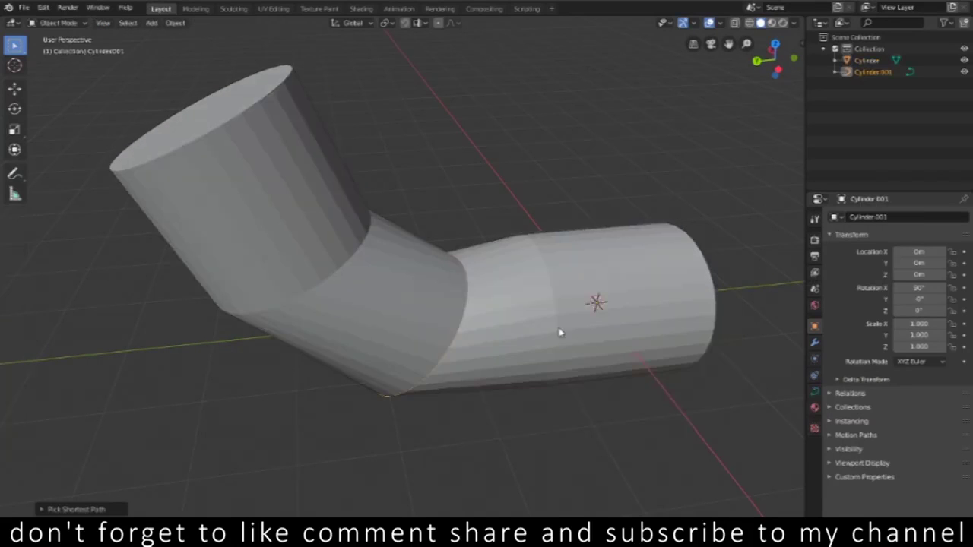
key(s)
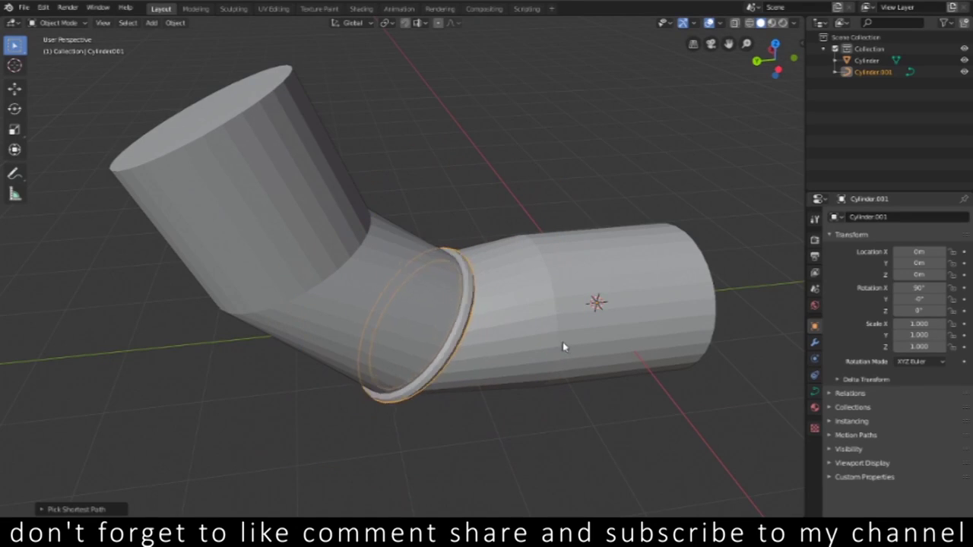
key(KP_1)
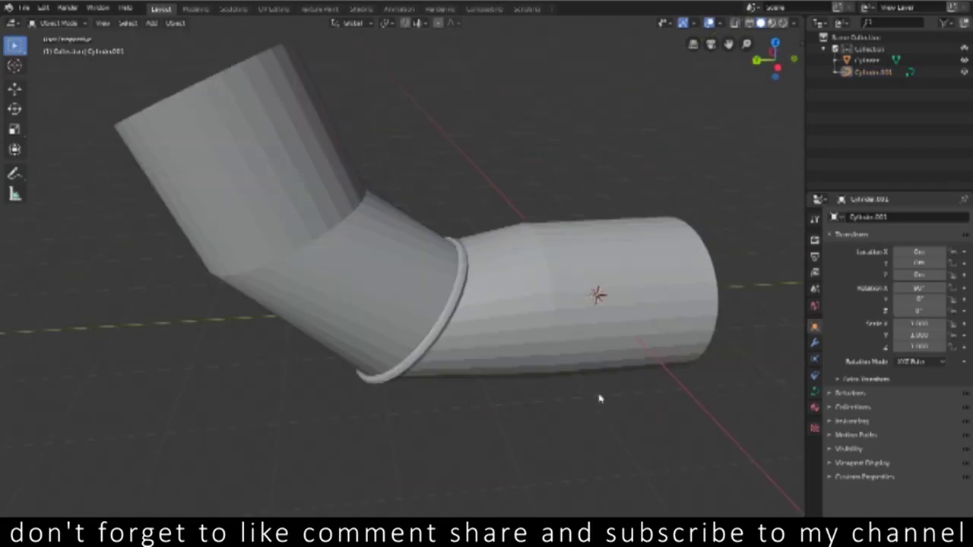
click(466, 328)
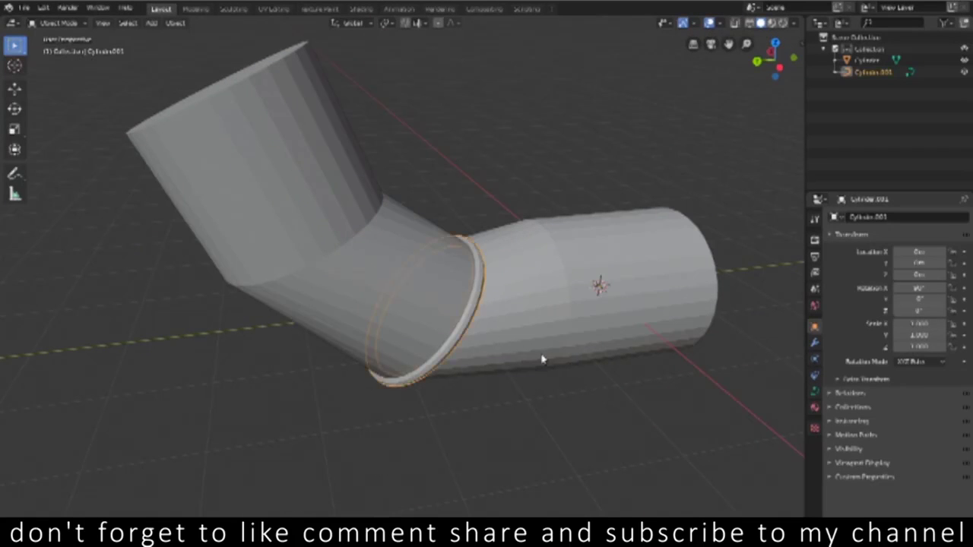
key(Tab)
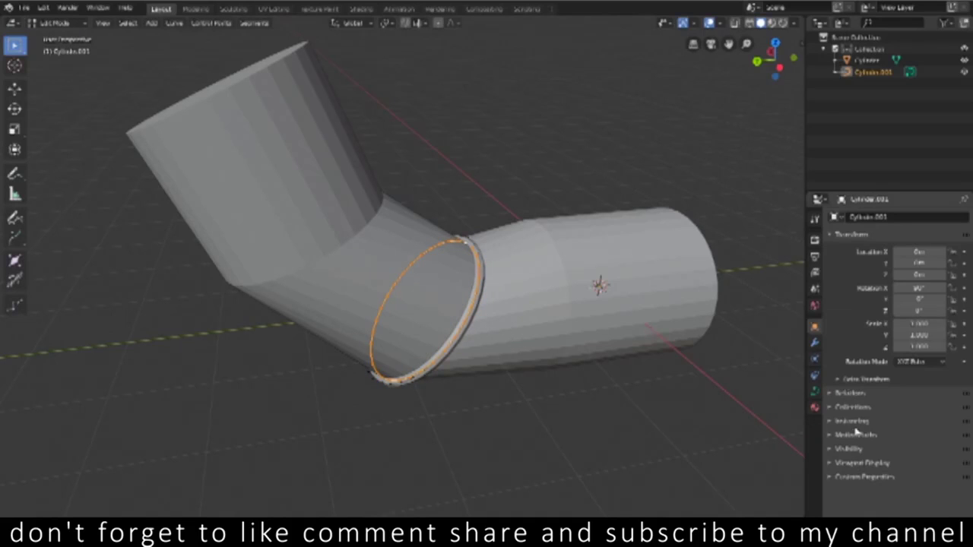
Give Cylinder.001 a higher preview resolution, Smooth 0.15 and a thinner Bevel Depth.
click(815, 392)
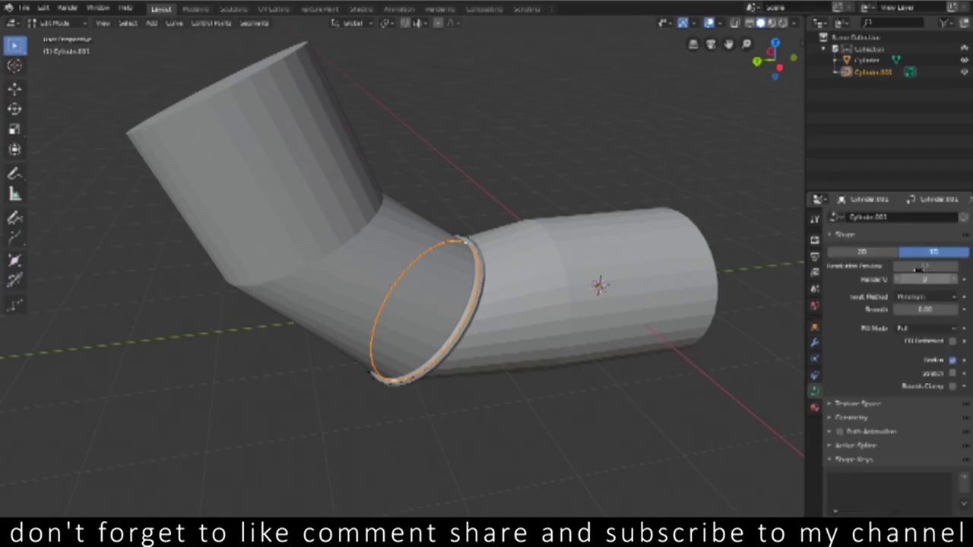
click(956, 267)
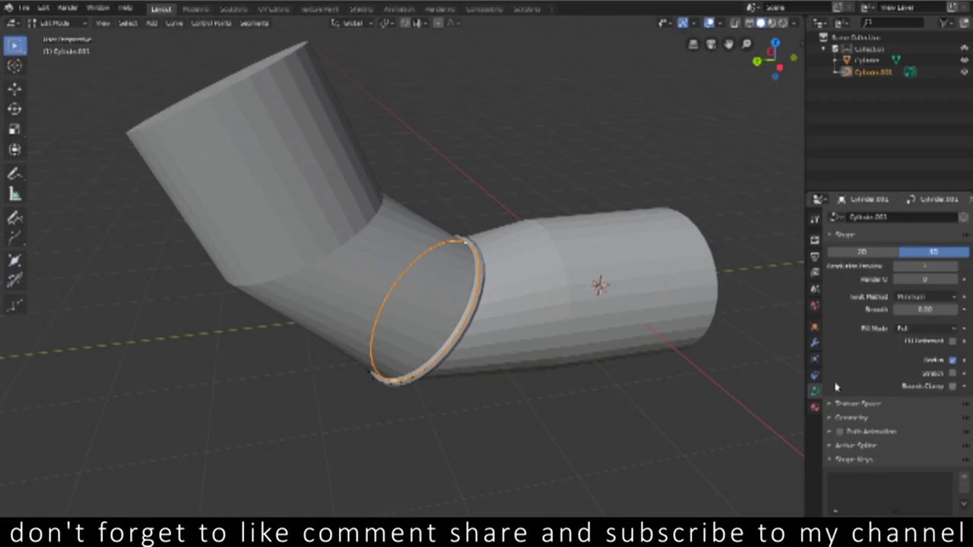
key(Tab)
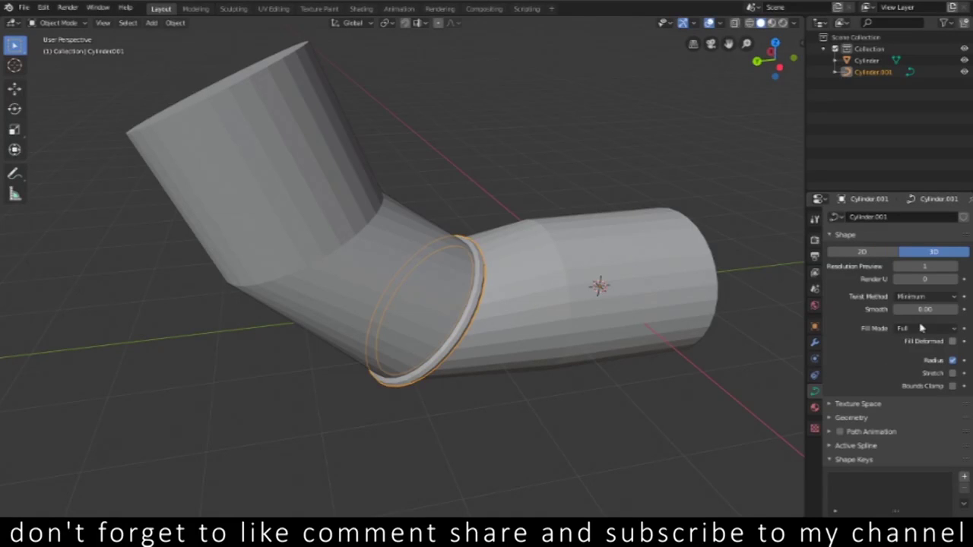
drag(943, 309, 960, 312)
click(842, 423)
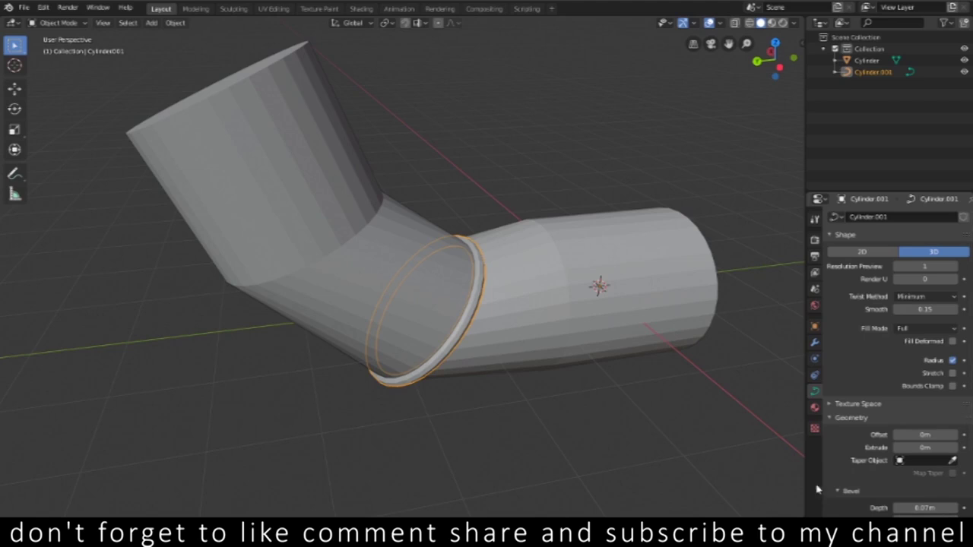
mouse_move(924, 508)
mouse_down()
mouse_move(950, 508)
mouse_move(905, 508)
mouse_up()
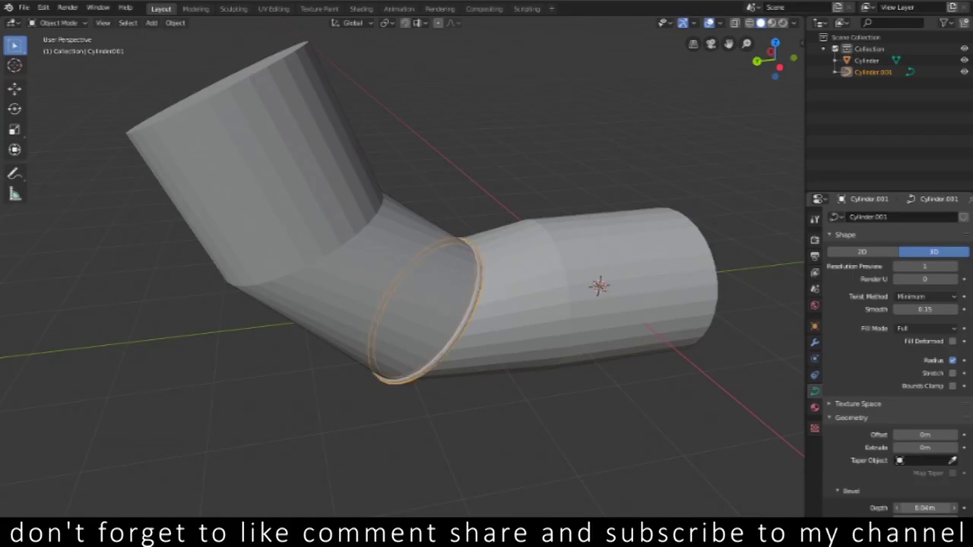
mouse_move(575, 406)
middle_down()
mouse_move(387, 360)
mouse_move(506, 383)
mouse_move(547, 354)
mouse_move(517, 326)
middle_up()
click(544, 329)
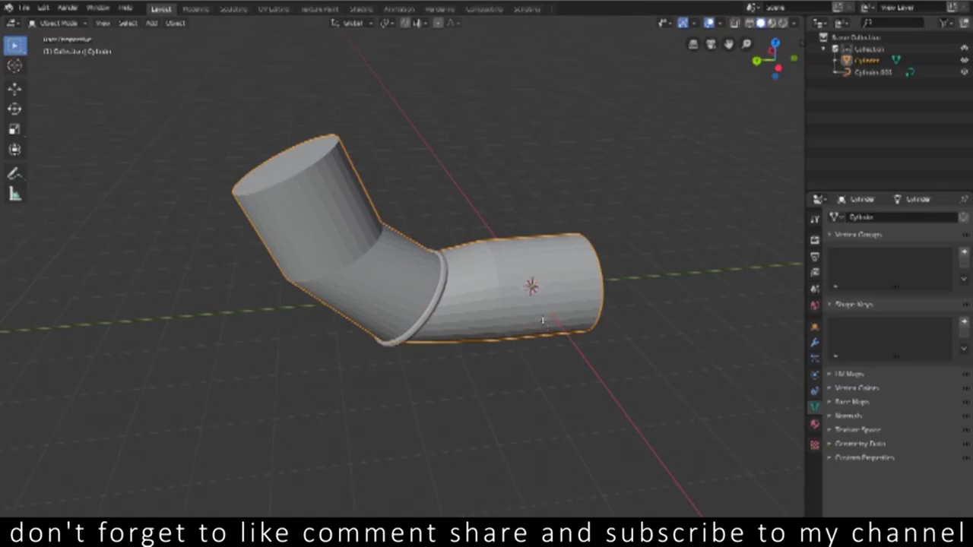
Loop-cut the pipe's straight lower section and run Edges To Curve on the new loop.
key(Tab)
key(ctrl+r)
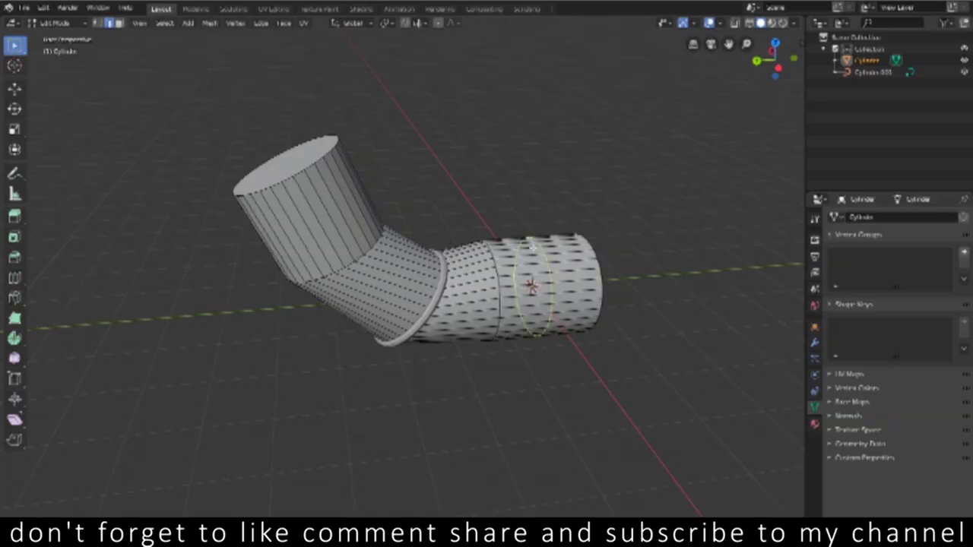
click(533, 245)
middle_drag(532, 296, 406, 275)
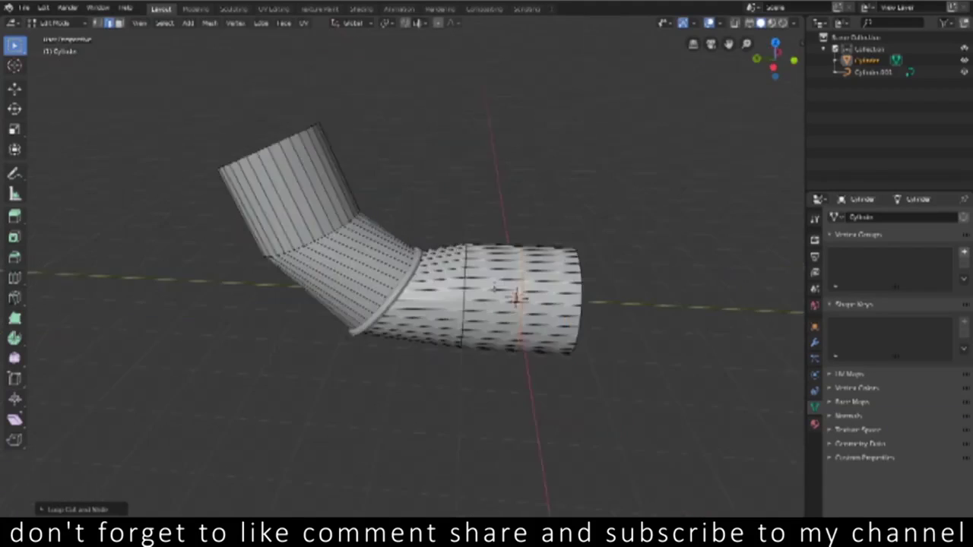
scroll(407, 275, up, 2)
scroll(406, 275, up, 3)
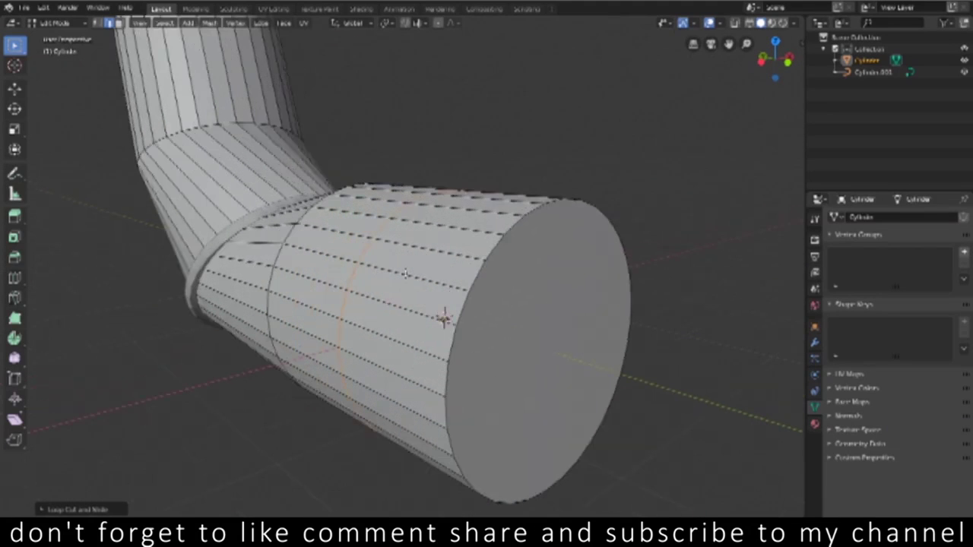
scroll(406, 275, up, 2)
key(F3)
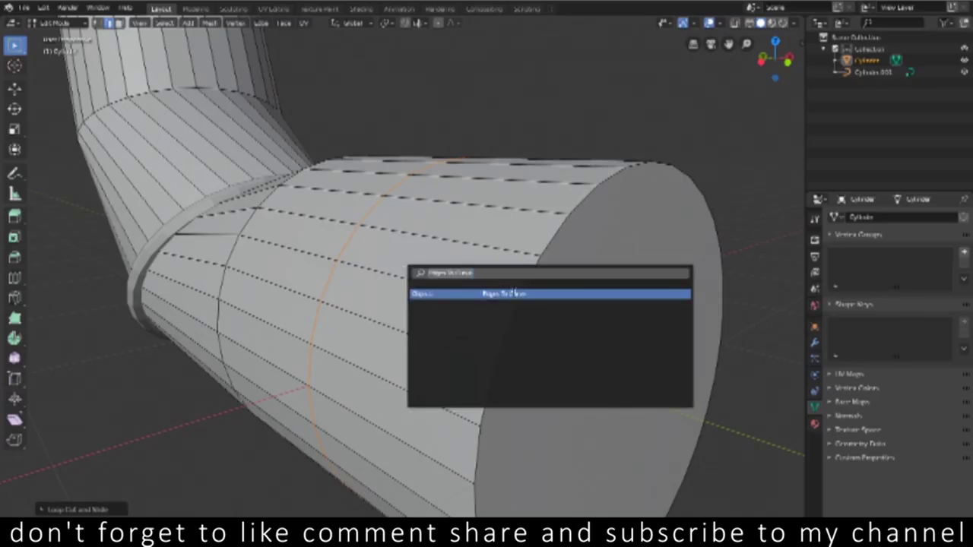
key(Return)
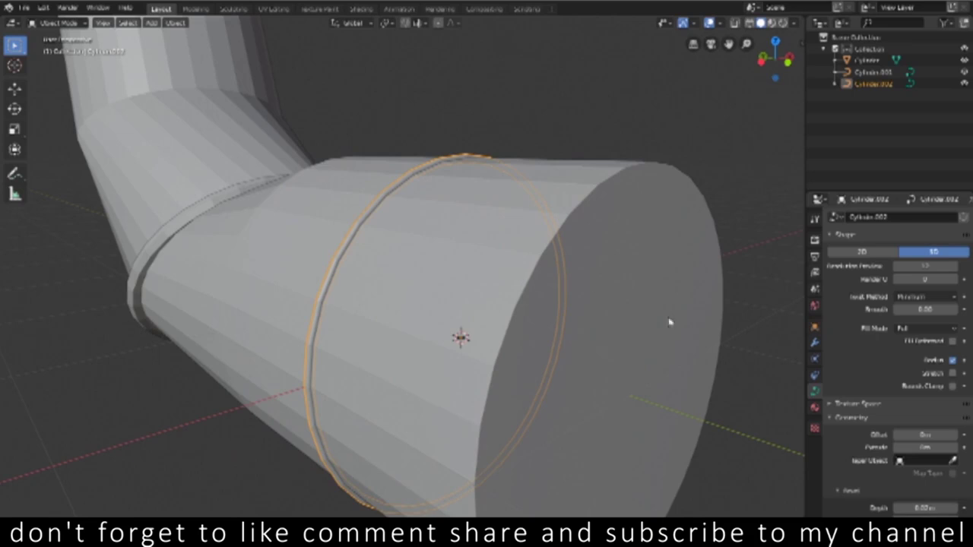
Adjust the second ring's preview resolution, settling on 25.
mouse_move(926, 266)
click(956, 269)
click(956, 269)
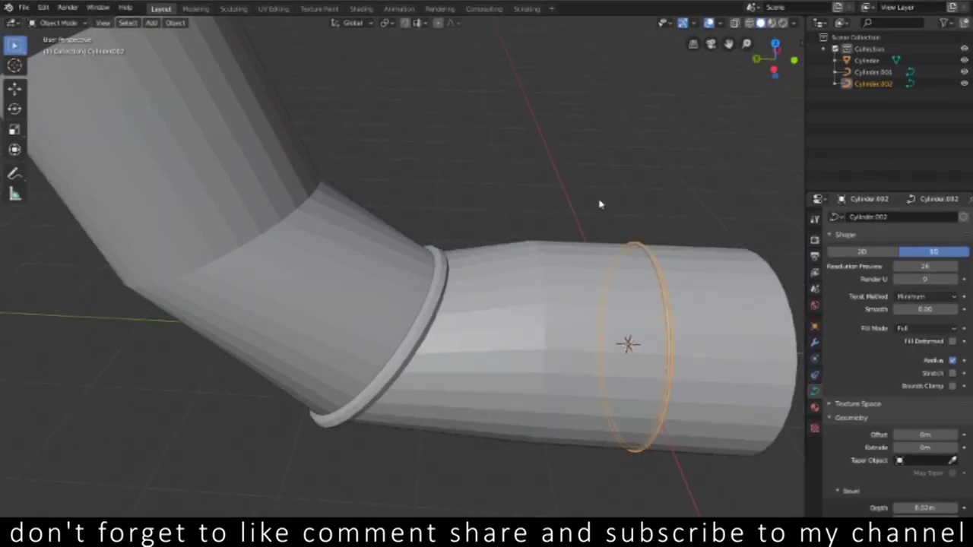
click(601, 205)
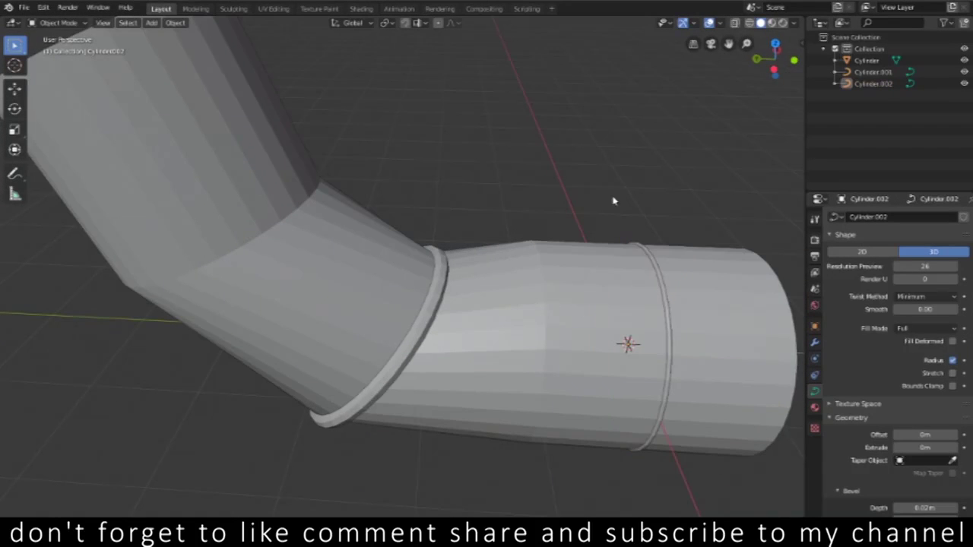
mouse_move(517, 183)
middle_down()
mouse_move(507, 180)
mouse_move(595, 189)
mouse_move(645, 246)
middle_up()
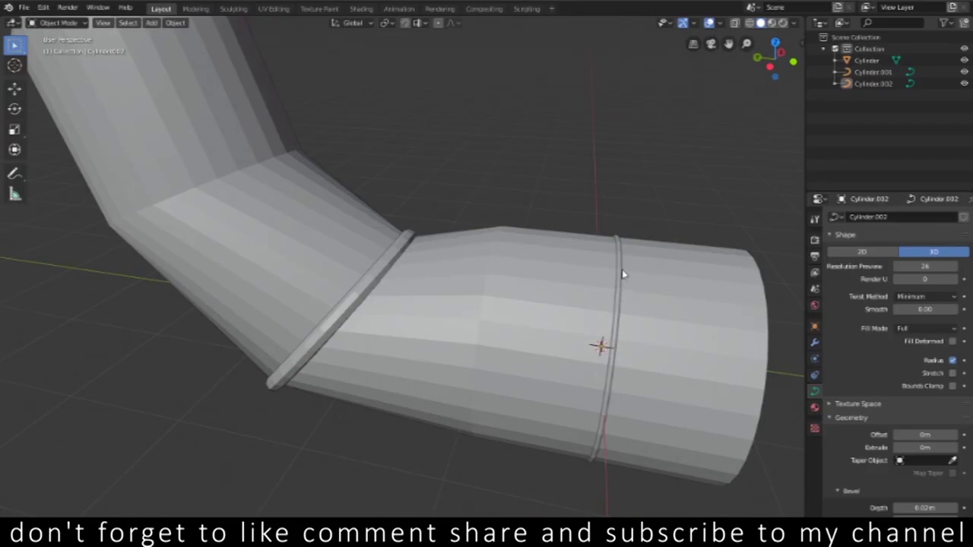
key(ctrl+z)
drag(947, 276, 935, 276)
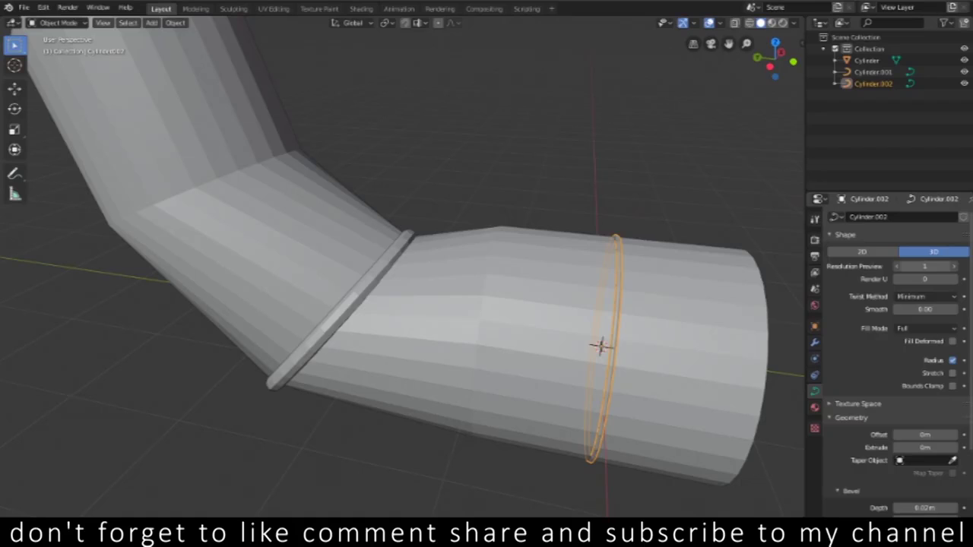
Inspect the ring at the pipe end up close, then deselect it.
mouse_move(651, 354)
middle_down()
mouse_move(588, 338)
mouse_move(597, 335)
middle_up()
scroll(489, 343, up, 2)
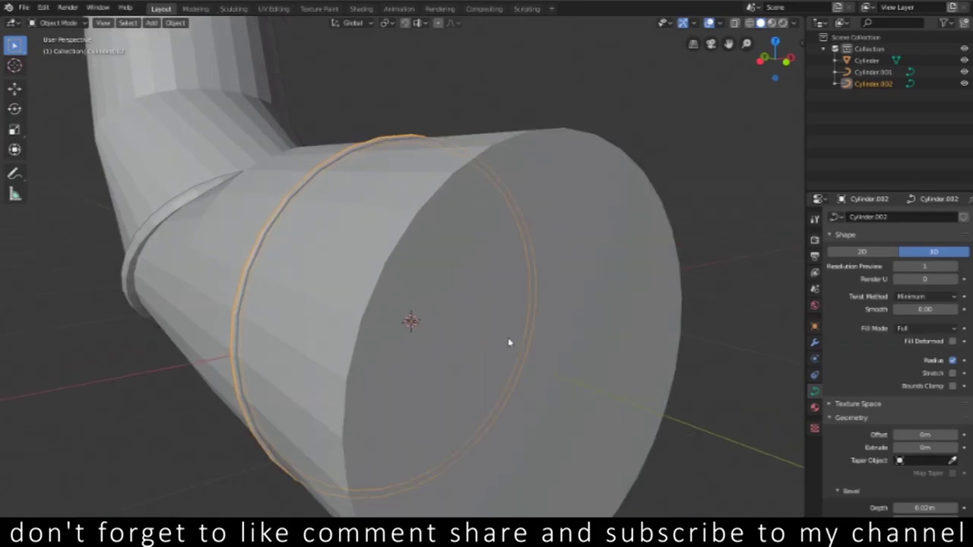
middle_drag(526, 340, 494, 342)
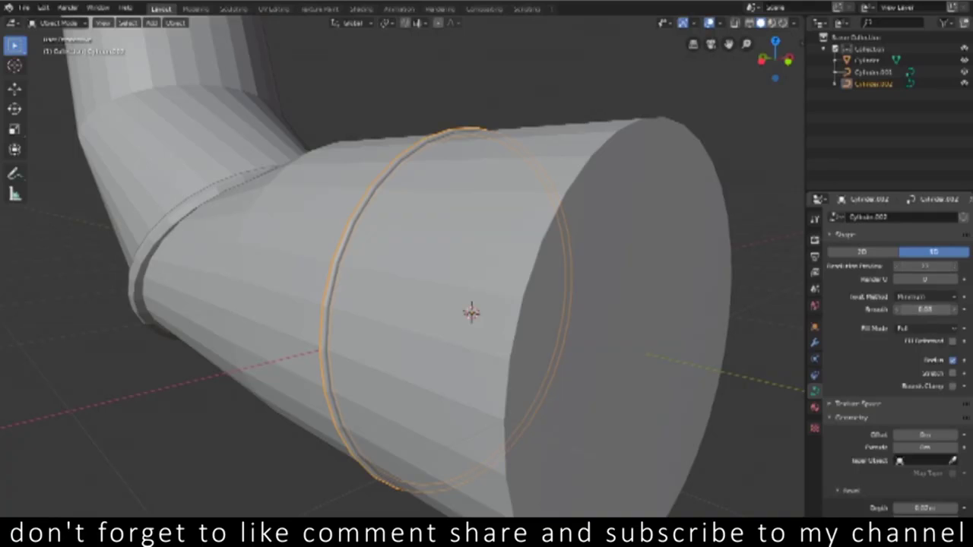
click(560, 109)
mouse_move(560, 109)
middle_down()
mouse_move(583, 162)
mouse_move(569, 148)
middle_up()
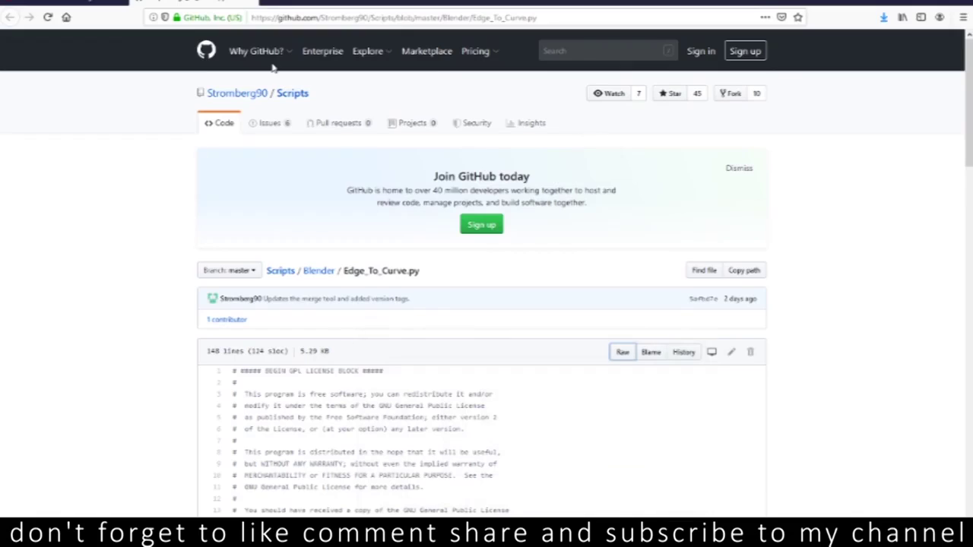
Work with the script page's web address and page in the browser.
click(386, 15)
click(572, 18)
drag(547, 16, 228, 15)
click(147, 251)
Save the Raw link as Edge_To_Curve.py, replacing the existing file in the add-ons folder.
right_click(622, 355)
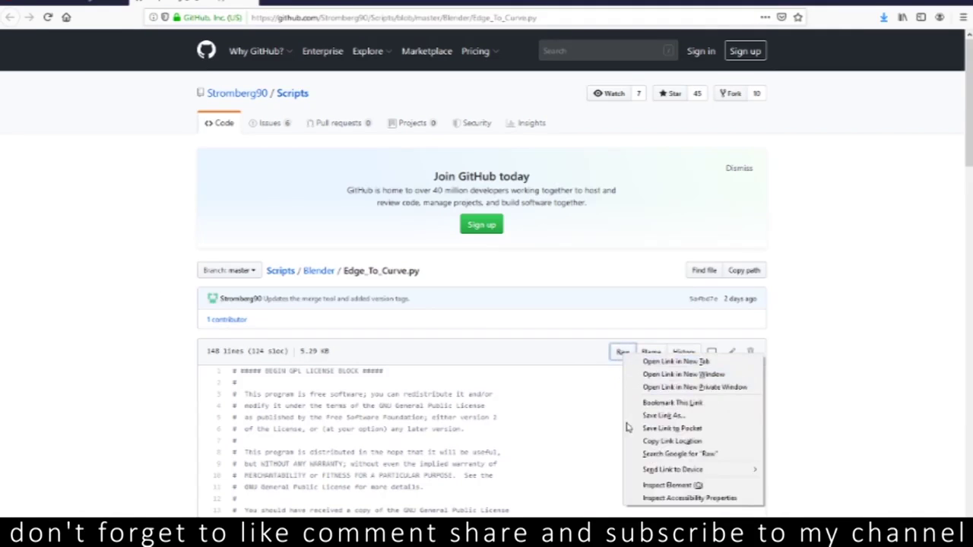
click(662, 418)
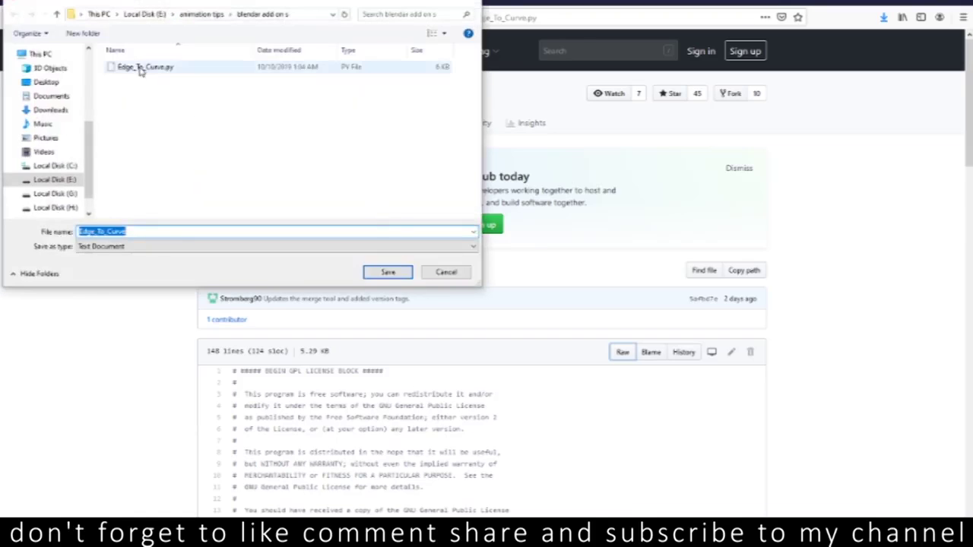
click(142, 70)
click(384, 271)
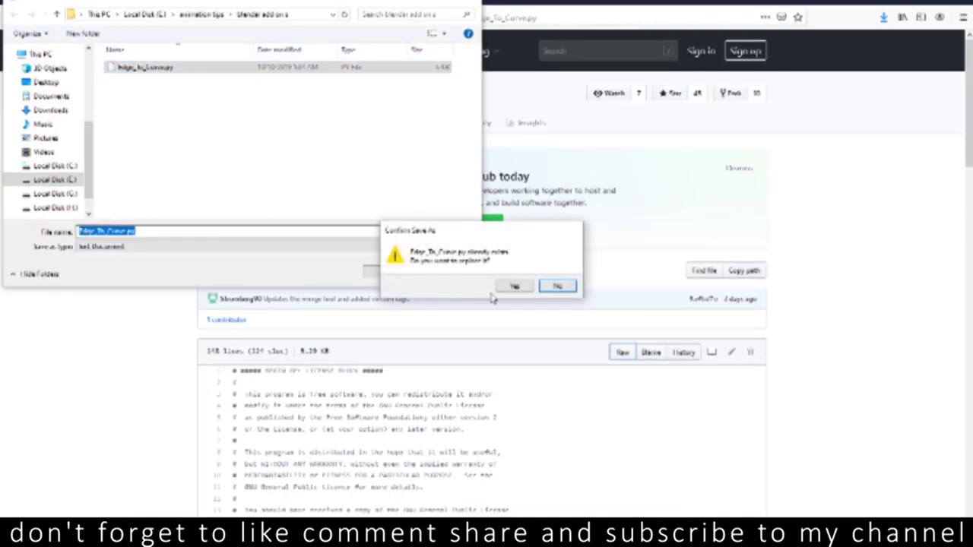
click(511, 287)
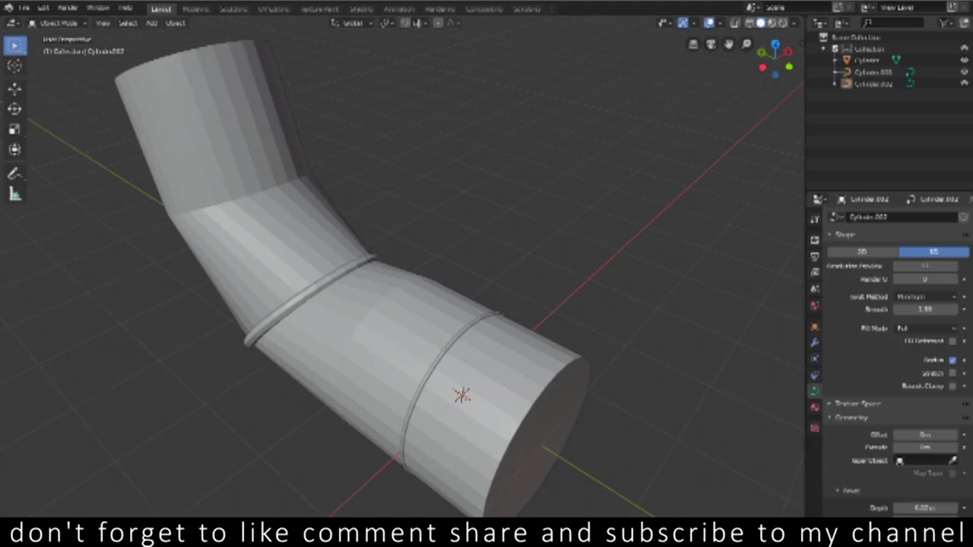
Install Edge_To_Curve.py from the blender add-ons folder through Preferences > Add-ons.
click(43, 7)
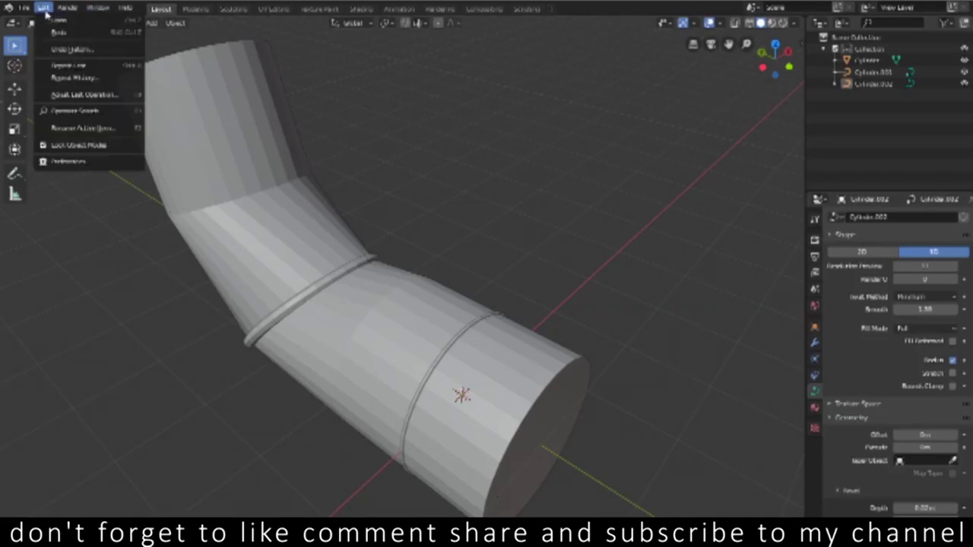
click(78, 166)
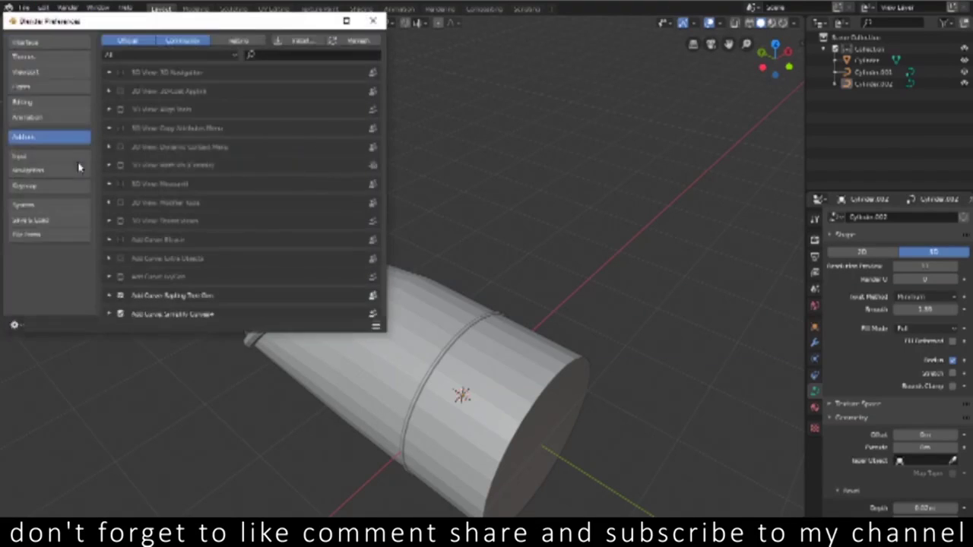
click(280, 40)
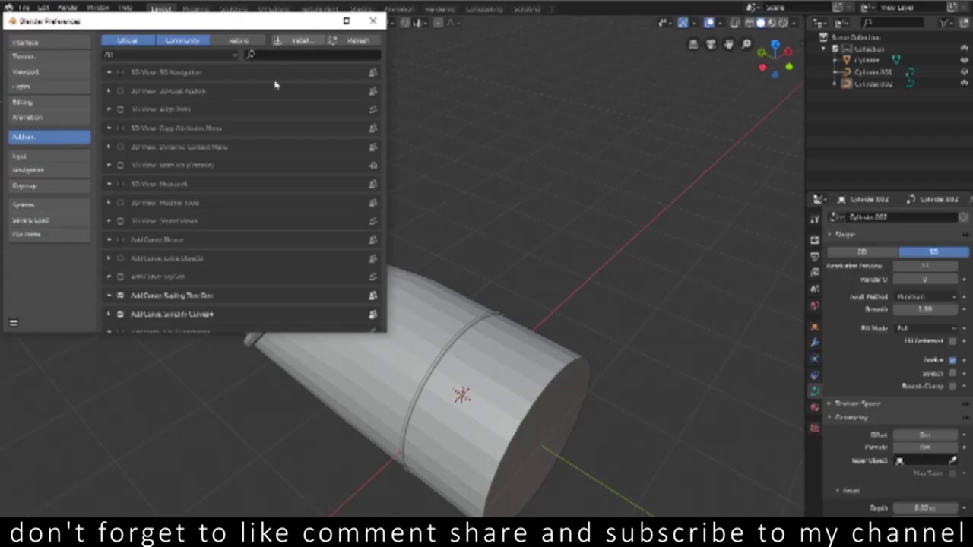
click(34, 55)
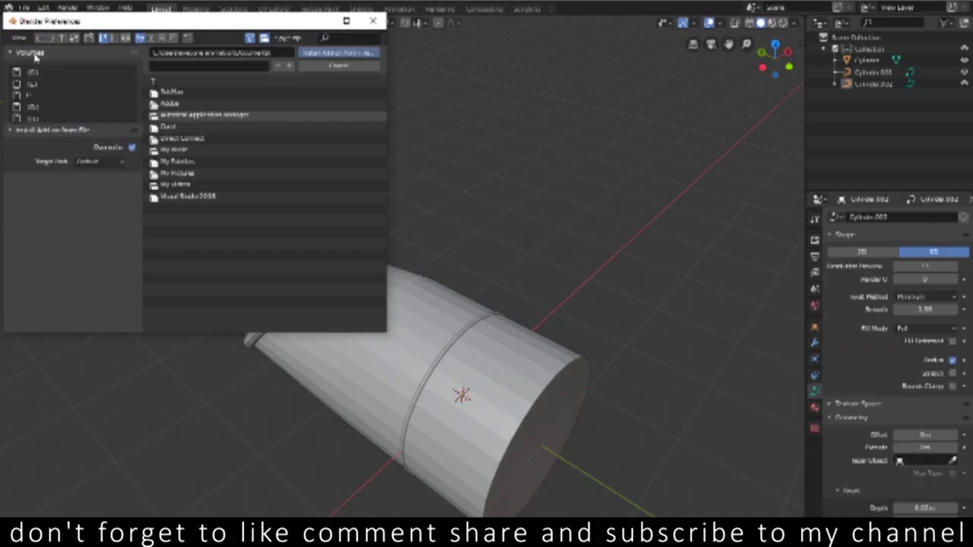
click(30, 86)
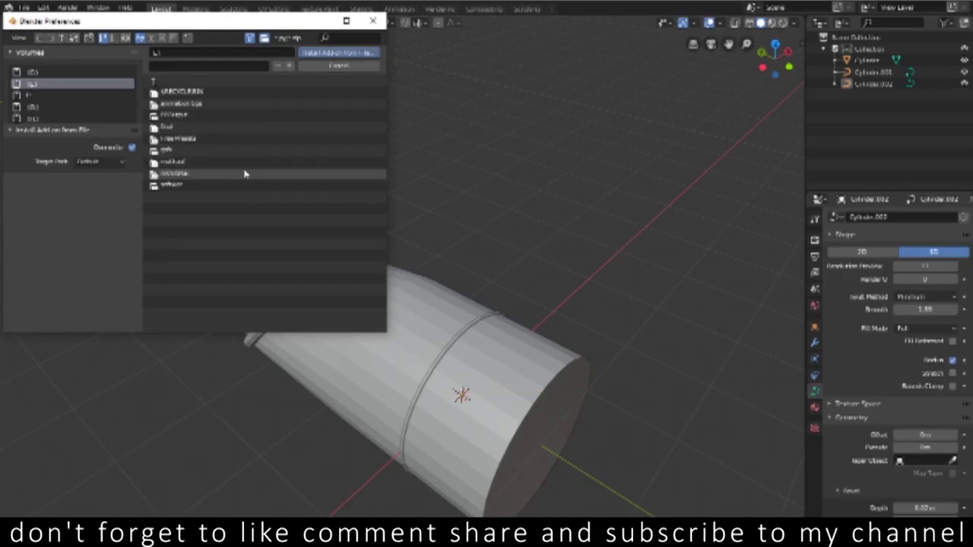
double_click(200, 103)
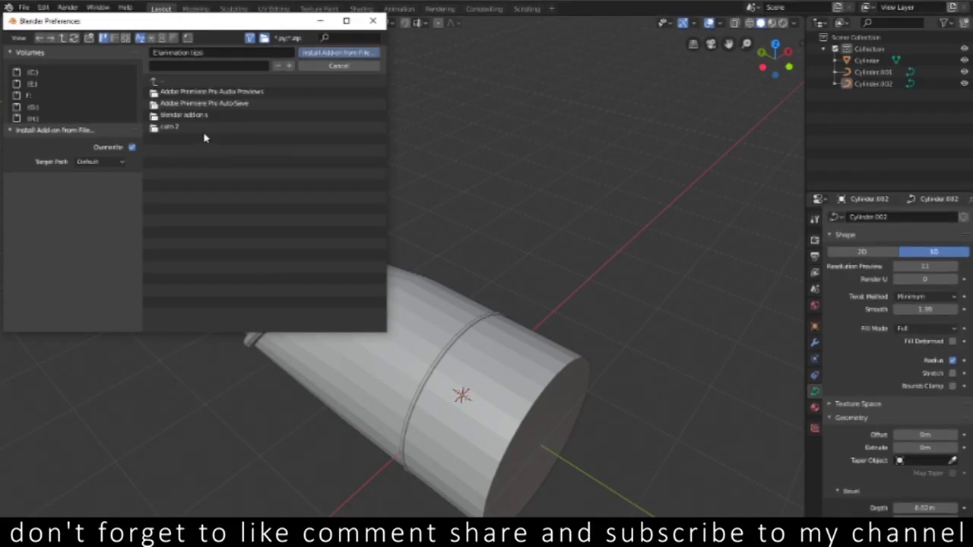
double_click(203, 118)
click(191, 93)
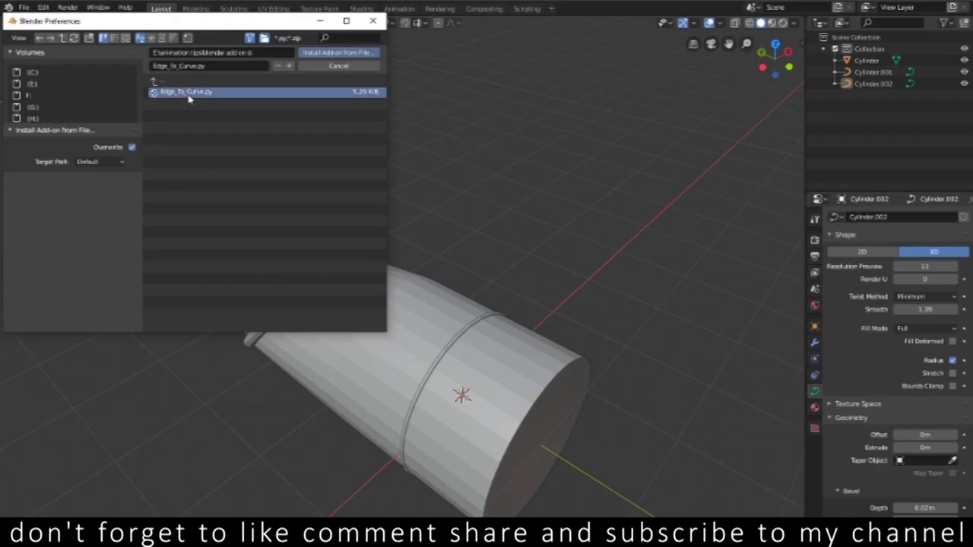
click(370, 54)
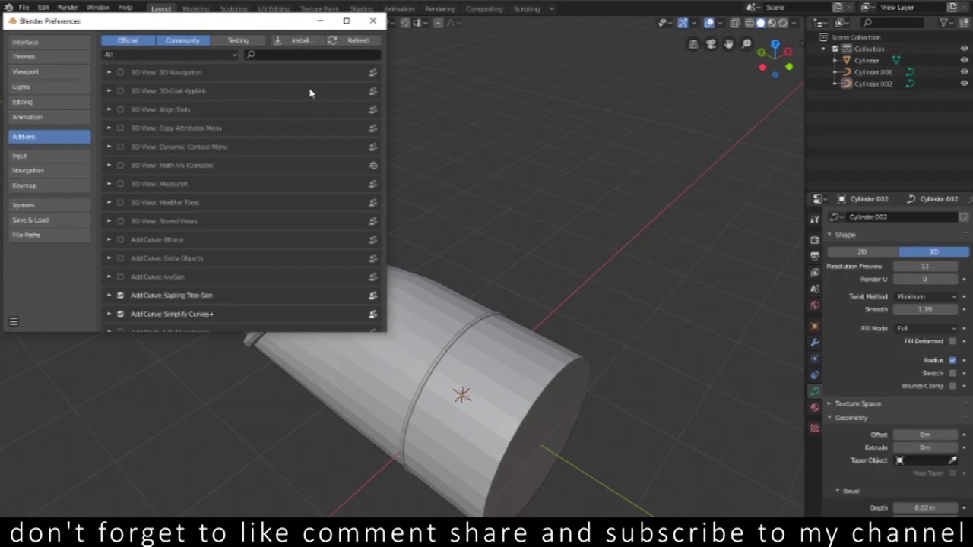
Close the preferences window and select the bent pipe mesh.
scroll(310, 93, down, 1)
scroll(310, 93, down, 2)
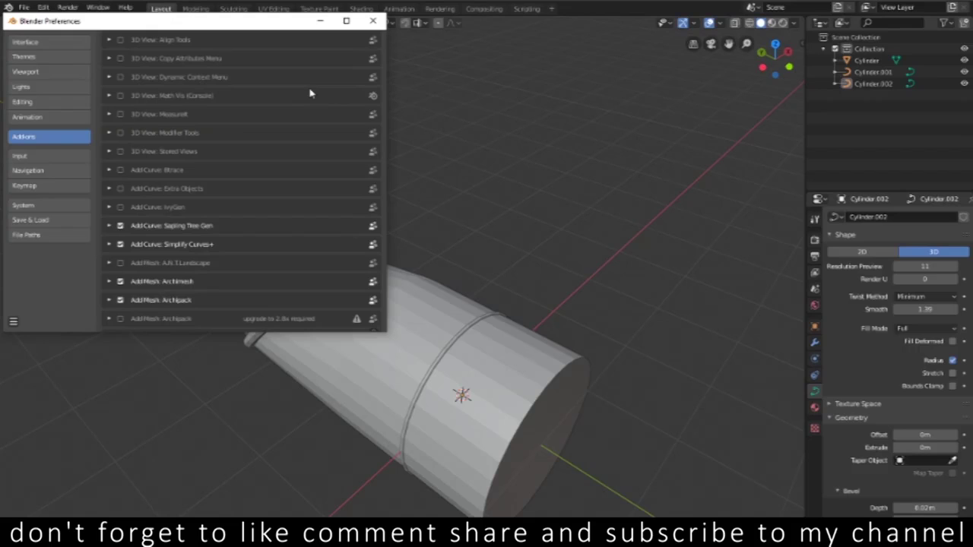
scroll(309, 93, up, 3)
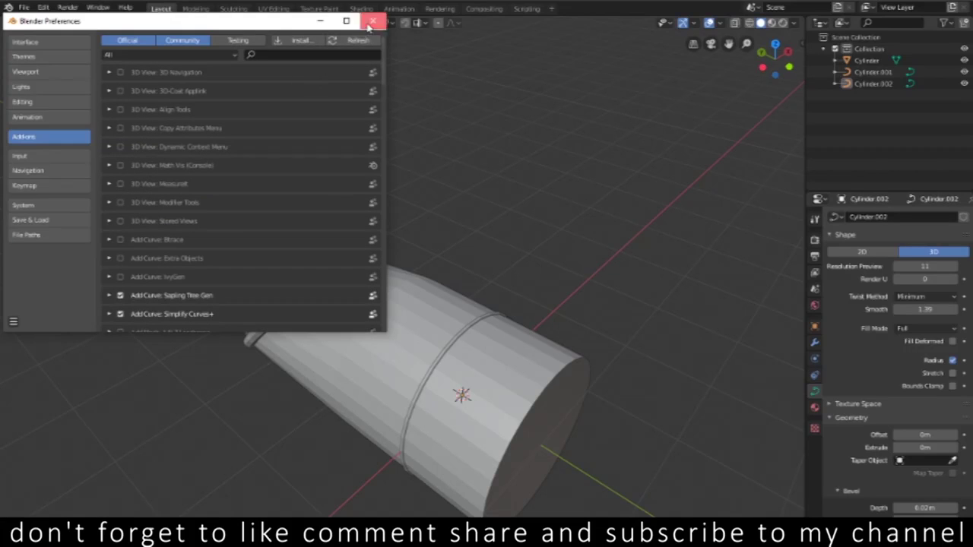
click(373, 20)
click(379, 312)
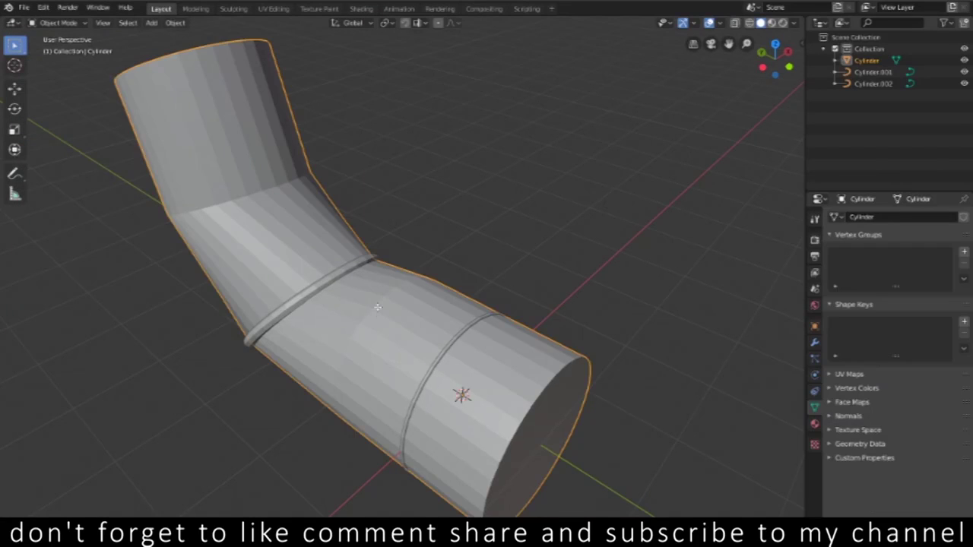
Enter Edit Mode on the pipe and select edges on its lower section.
key(Tab)
key(ctrl+r)
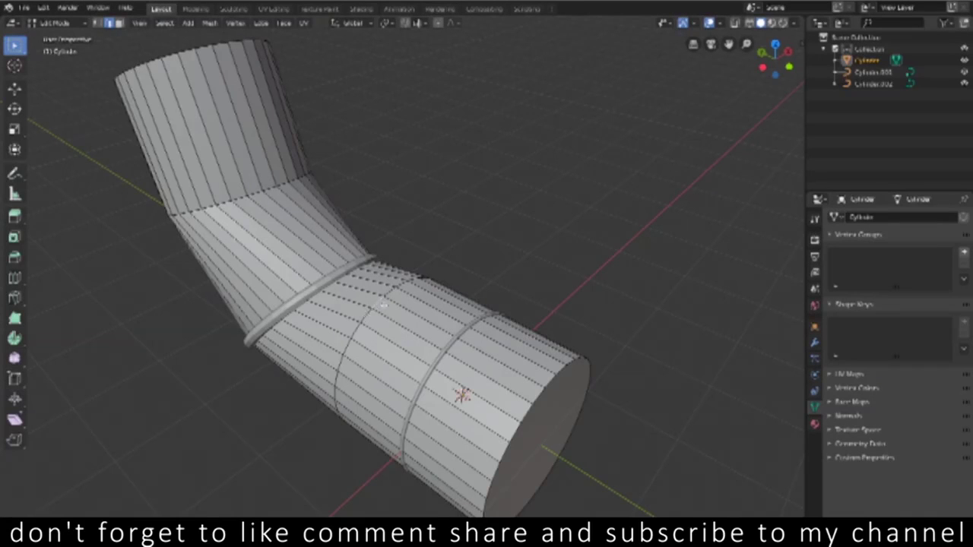
ctrl+click(388, 301)
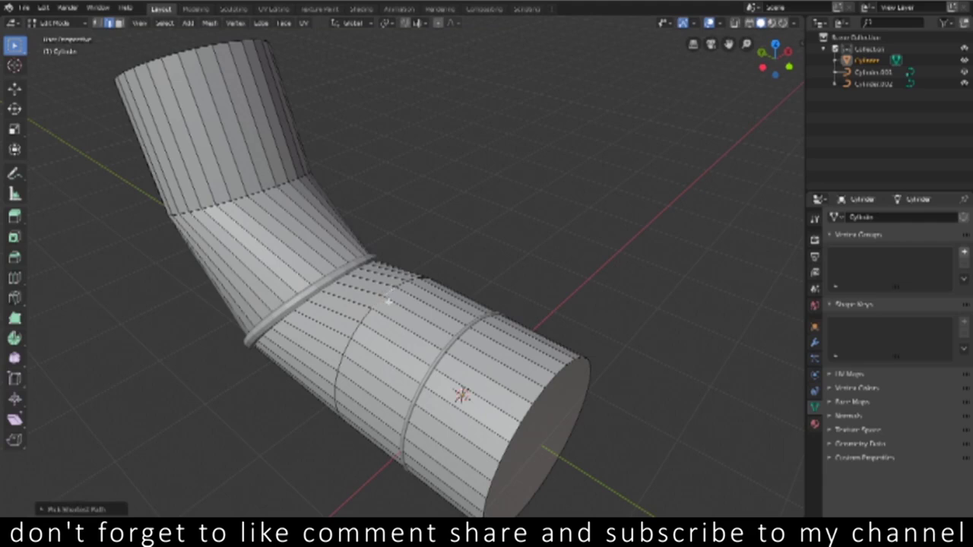
ctrl+click(335, 404)
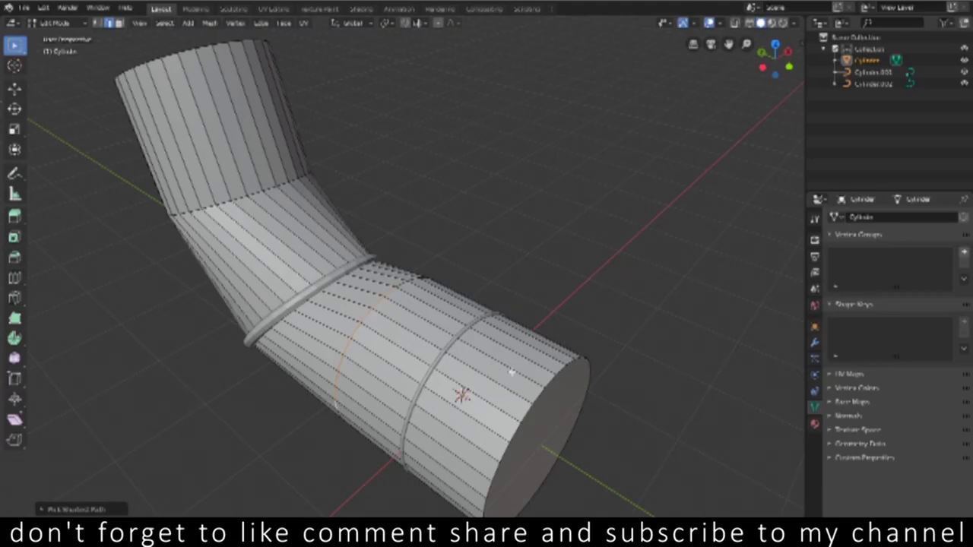
ctrl+click(411, 278)
middle_drag(441, 279, 507, 309)
mouse_move(392, 291)
middle_down()
mouse_move(363, 276)
mouse_move(371, 275)
middle_up()
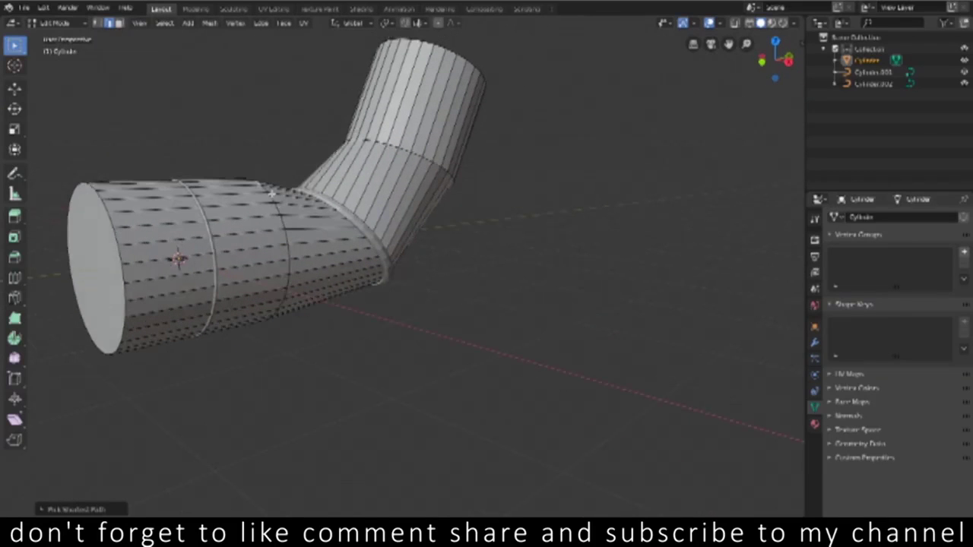
alt+click(288, 280)
Select the full edge ring around the lower pipe and run Edges To Curve.
scroll(302, 326, up, 2)
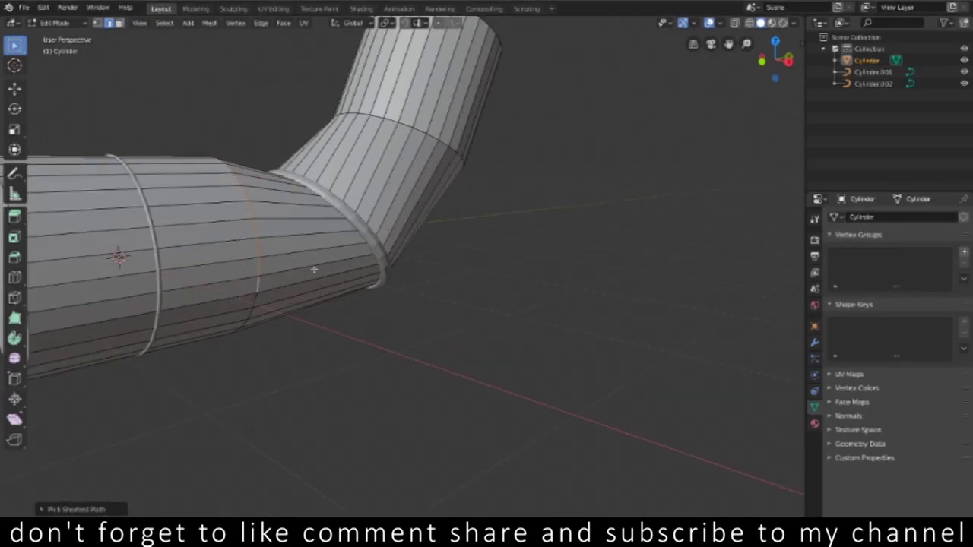
scroll(315, 273, up, 3)
scroll(289, 324, up, 1)
mouse_move(343, 238)
middle_down()
mouse_move(348, 228)
mouse_move(470, 199)
mouse_move(468, 225)
middle_up()
ctrl+click(482, 175)
mouse_move(530, 236)
middle_down()
mouse_move(489, 318)
mouse_move(454, 305)
middle_up()
key(F3)
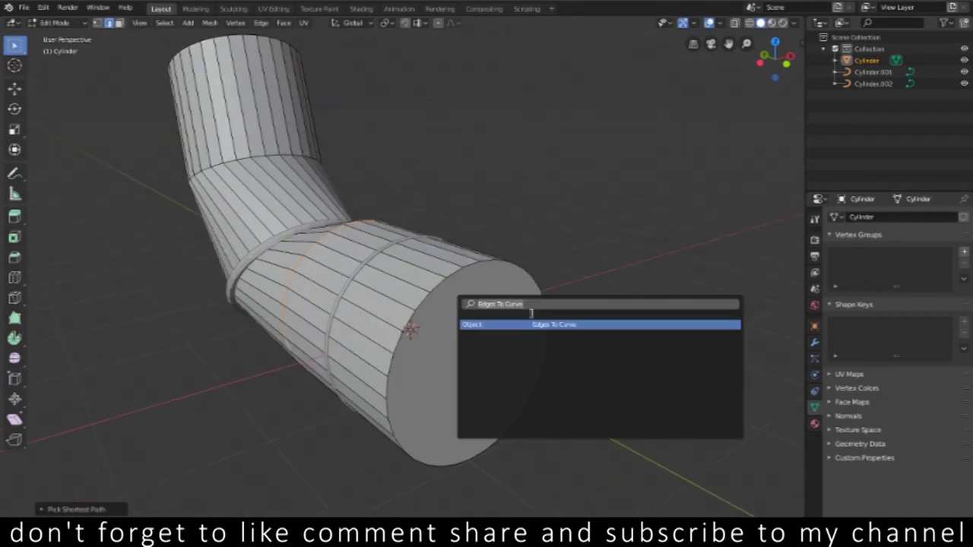
click(563, 325)
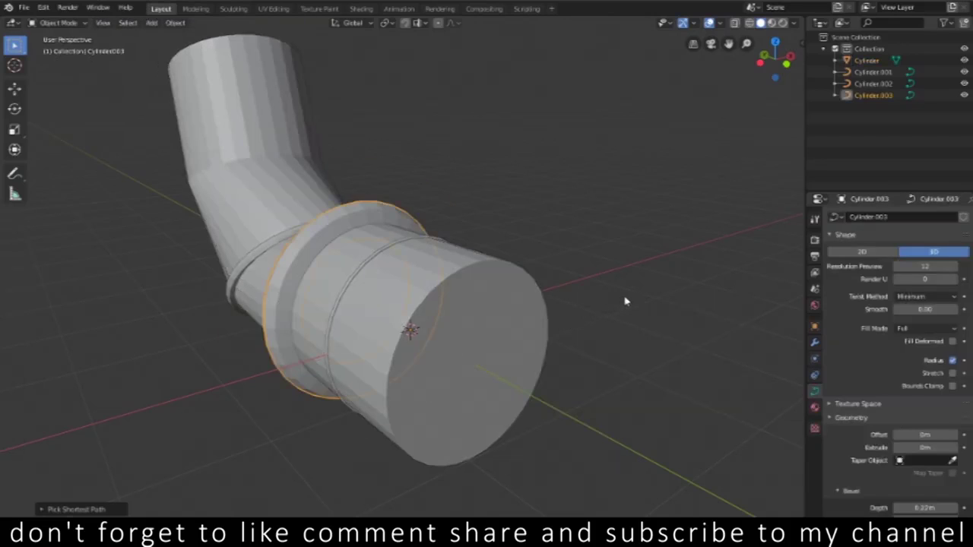
Reduce Cylinder.003's bevel depth, then deselect it and orbit around the pipe to review.
mouse_move(618, 301)
mouse_down()
mouse_move(574, 304)
mouse_move(596, 298)
mouse_up()
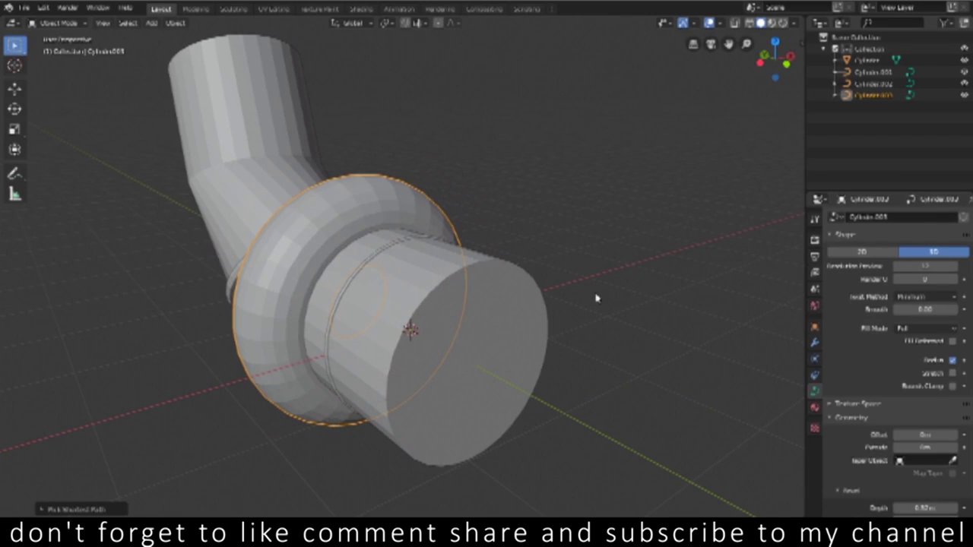
click(596, 293)
mouse_move(586, 250)
middle_down()
mouse_move(552, 265)
mouse_move(360, 286)
mouse_move(402, 226)
mouse_move(487, 269)
mouse_move(398, 260)
mouse_move(387, 246)
middle_up()
scroll(390, 244, up, 2)
scroll(390, 243, up, 2)
scroll(395, 247, down, 3)
mouse_move(479, 269)
middle_down()
mouse_move(525, 278)
mouse_move(658, 263)
middle_up()
scroll(658, 264, up, 1)
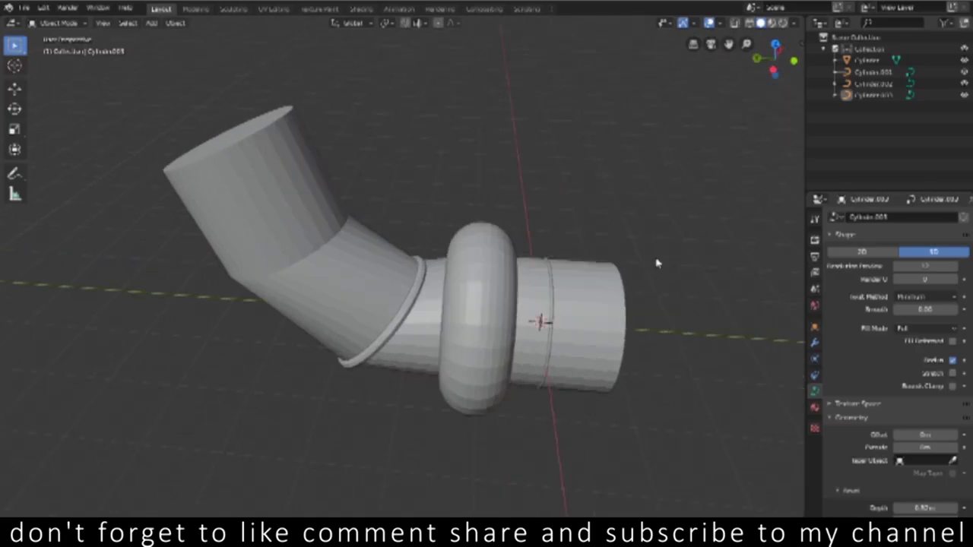